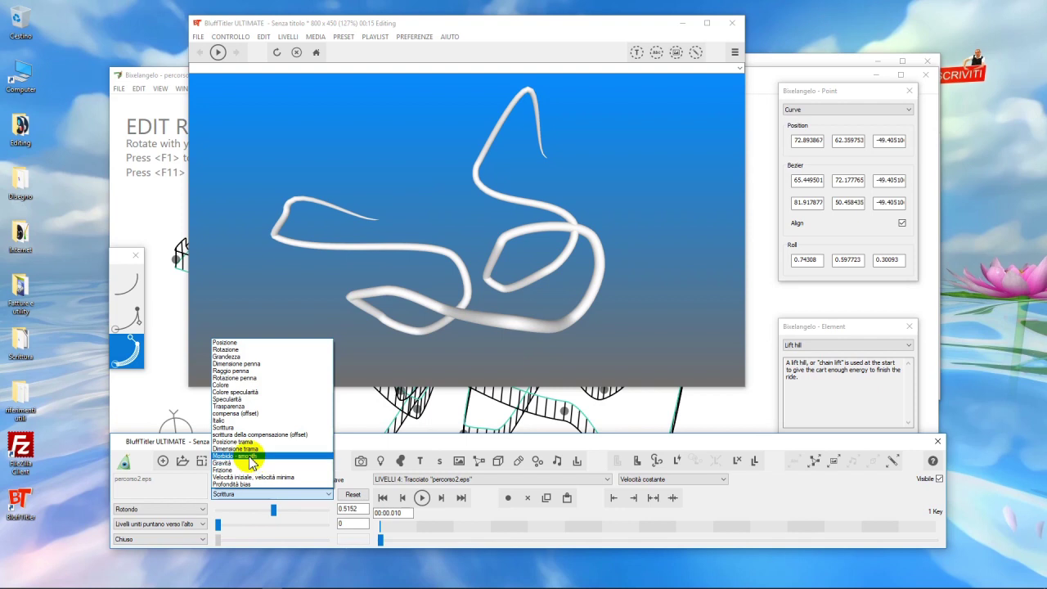
Set the percorso2.eps path's smoothing (Morbido - smooth) to 123 and its Scrittura values to 0.303 and 0.0707.
left_click_drag(219, 514, 286, 502)
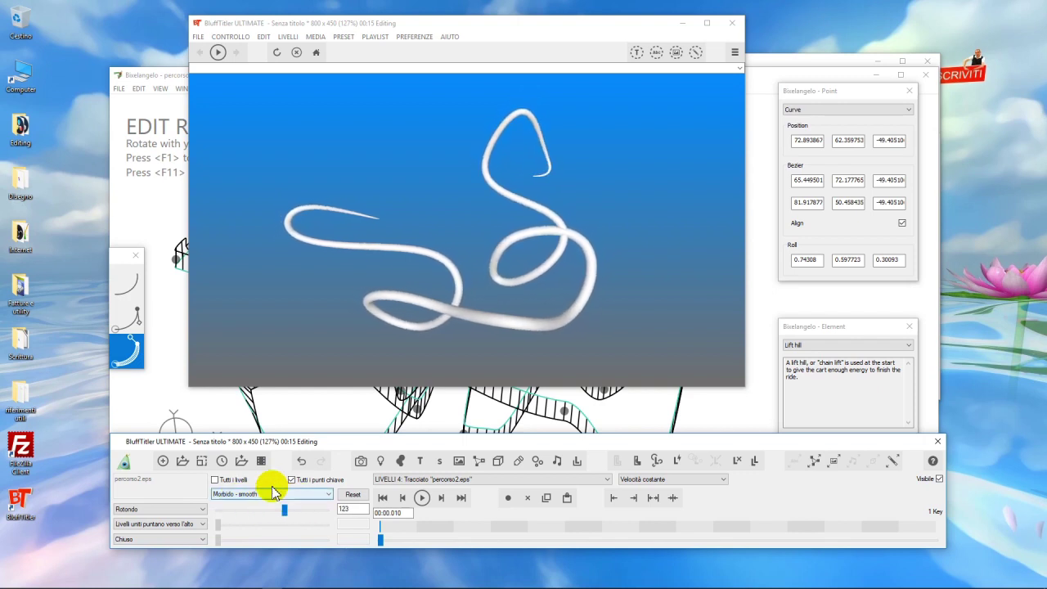
left_click(274, 494)
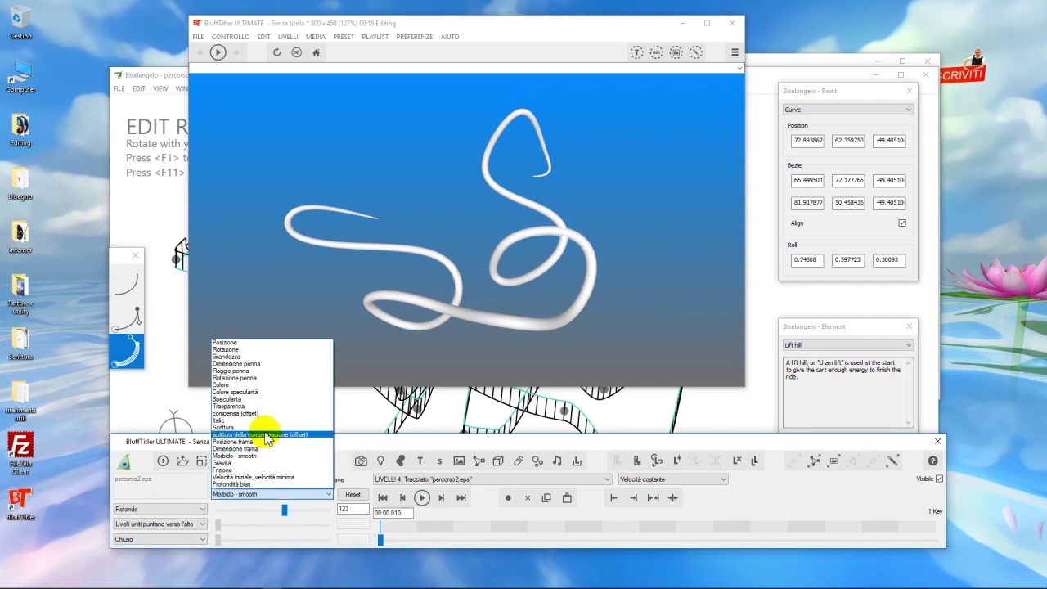
left_click(264, 427)
mouse_move(274, 511)
left_mouse_down()
mouse_move(225, 512)
mouse_move(273, 511)
mouse_move(227, 512)
mouse_move(259, 512)
mouse_move(228, 524)
mouse_move(238, 531)
mouse_move(273, 512)
mouse_move(230, 524)
mouse_move(256, 514)
left_mouse_up()
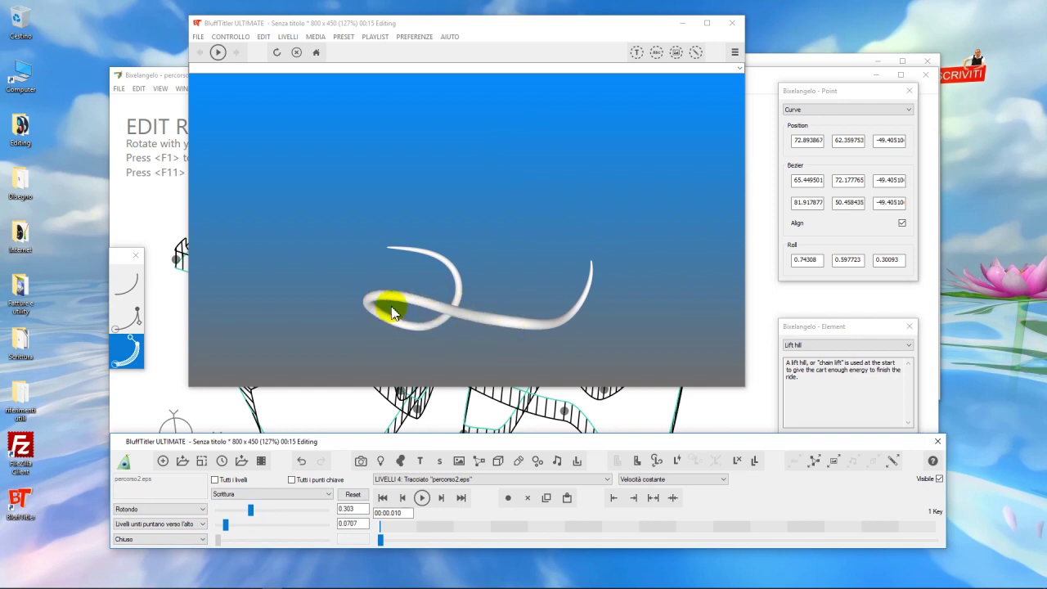
Load electricity_02.jpg from the Textures folder as texture 1 of the path layer.
left_click(891, 460)
left_click(439, 439)
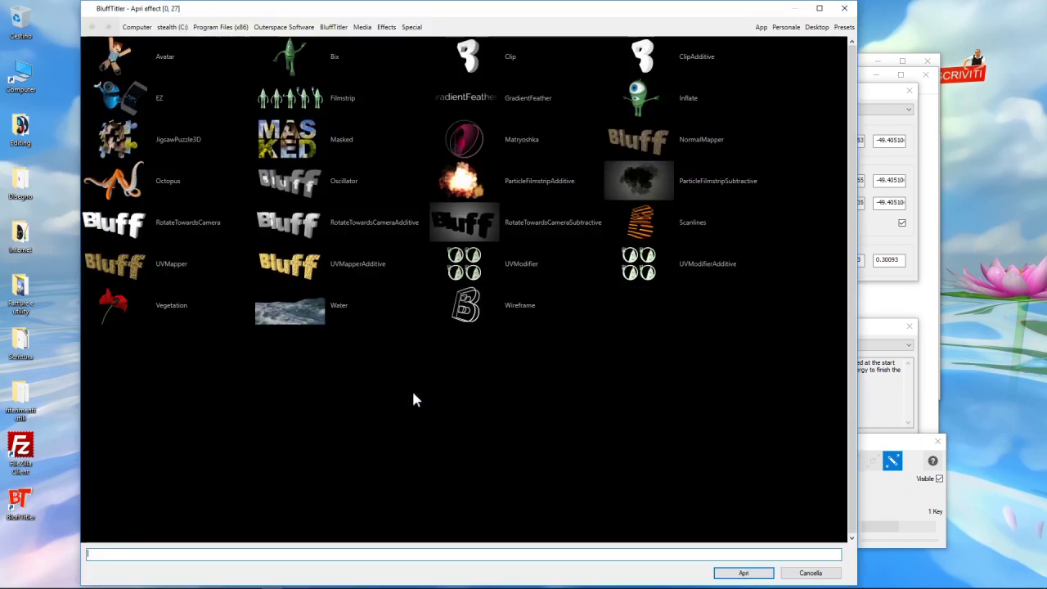
left_click(826, 572)
left_click(448, 171)
scroll(490, 360, "down", 10)
scroll(488, 368, "down", 10)
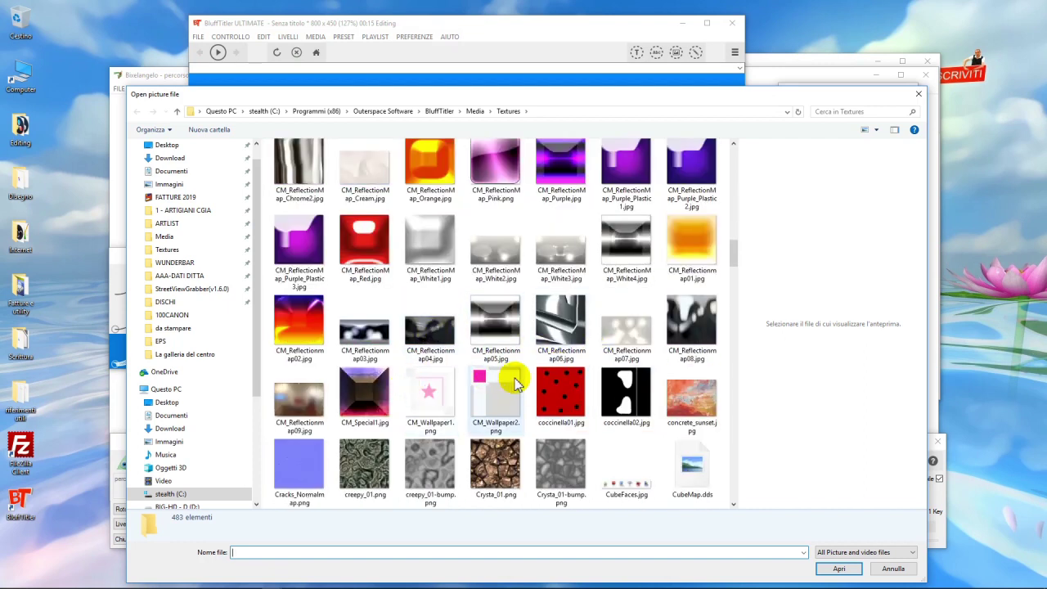
scroll(531, 360, "down", 5)
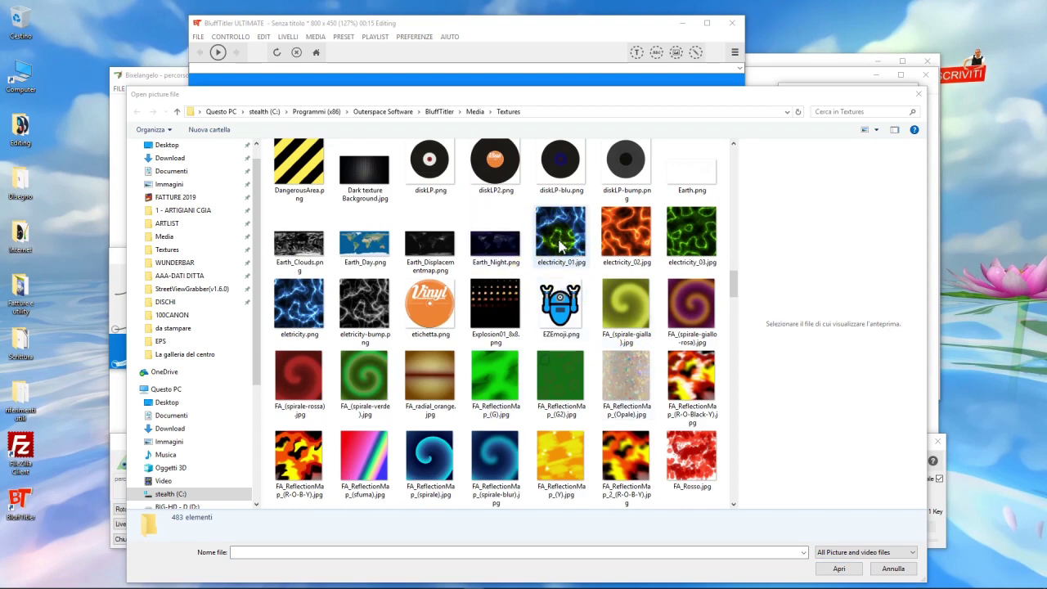
double_click(615, 238)
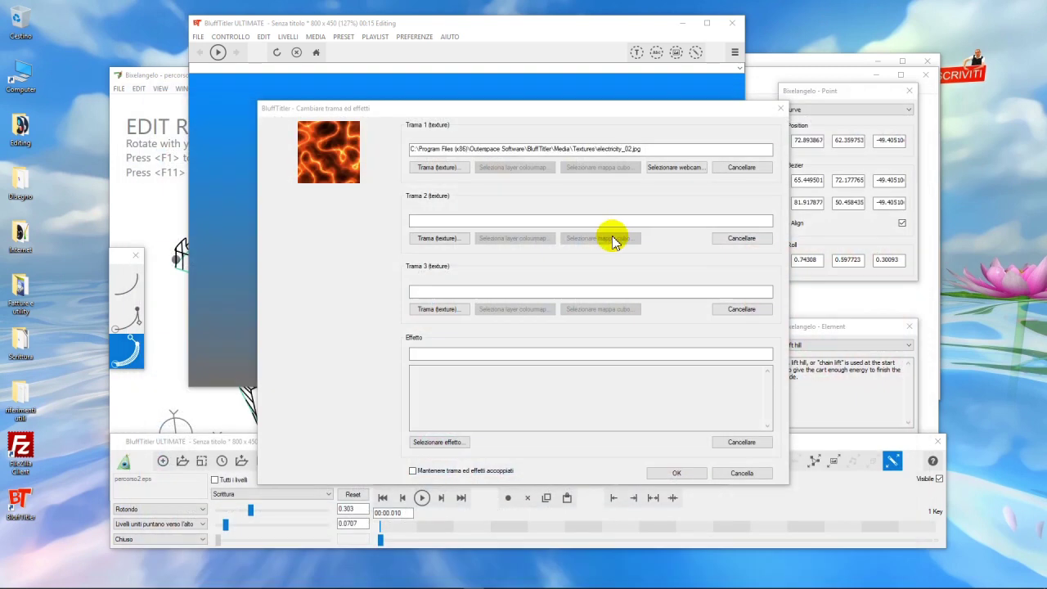
Assign the UVMapperAdditive special effect to the path layer and apply the texture and effect changes.
left_click(451, 443)
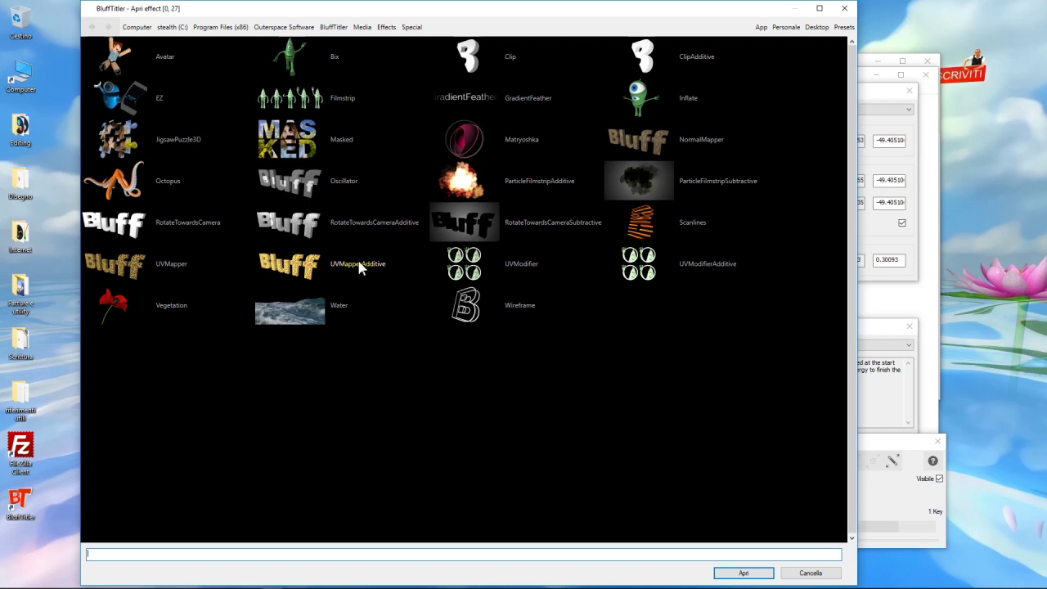
left_click(742, 573)
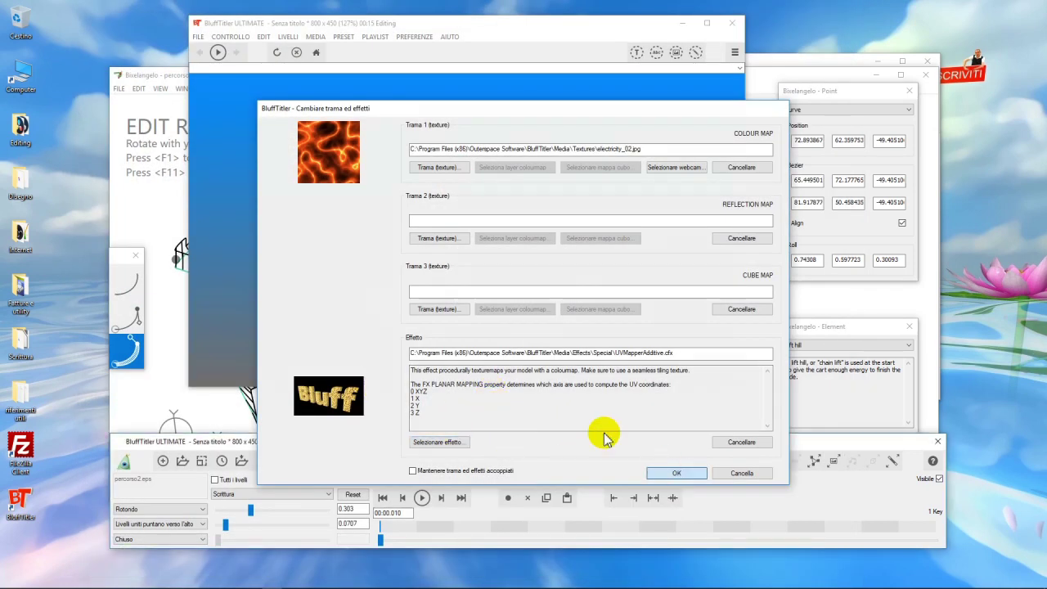
key("Return")
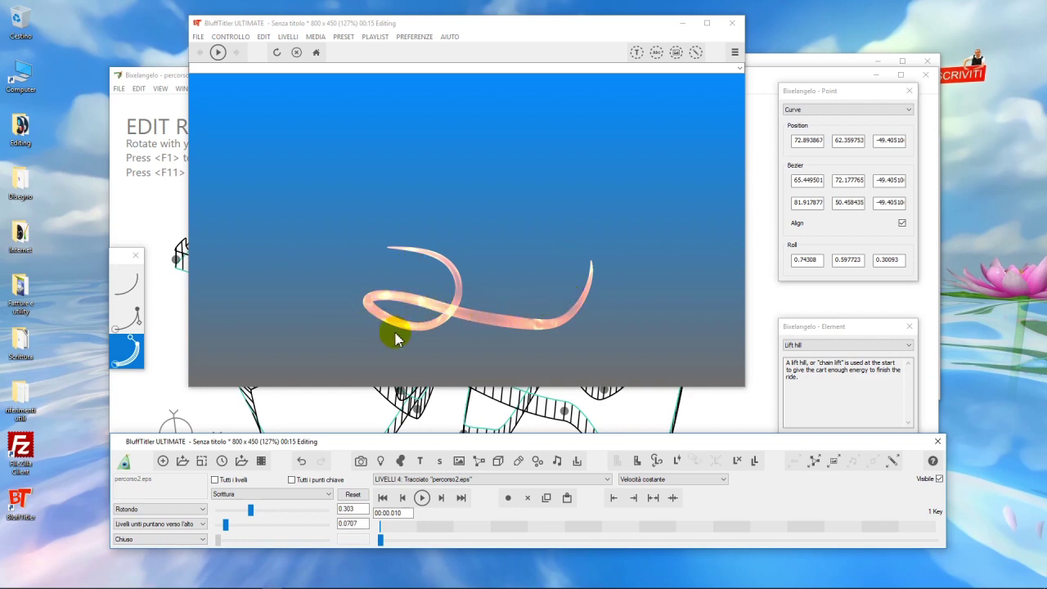
Set the path's FX Texture position to 1.2524, 0.5248 and -0.9292.
left_click(275, 493)
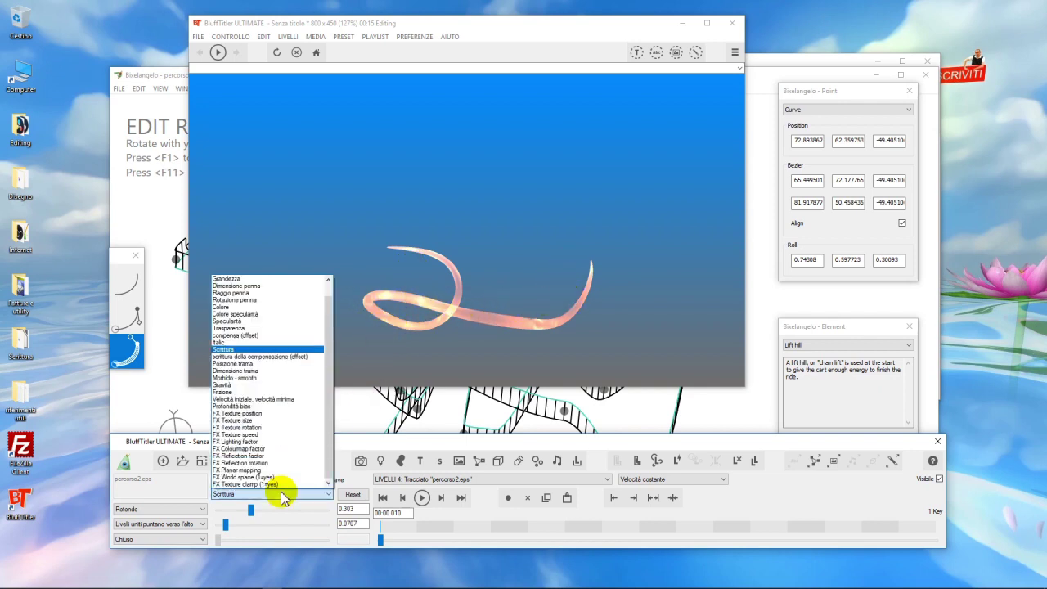
left_click(272, 420)
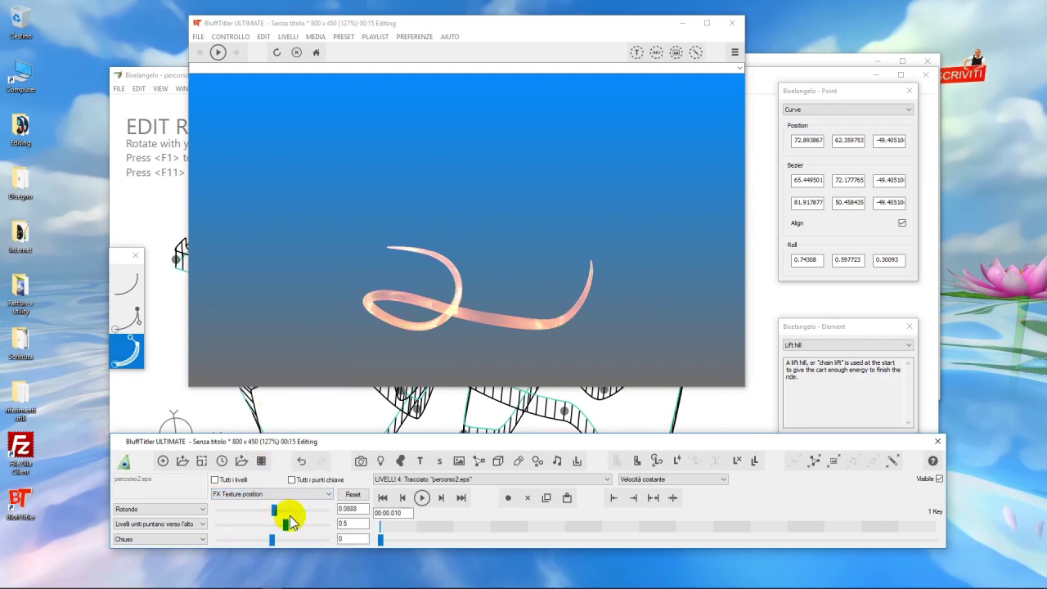
left_click_drag(278, 515, 247, 540)
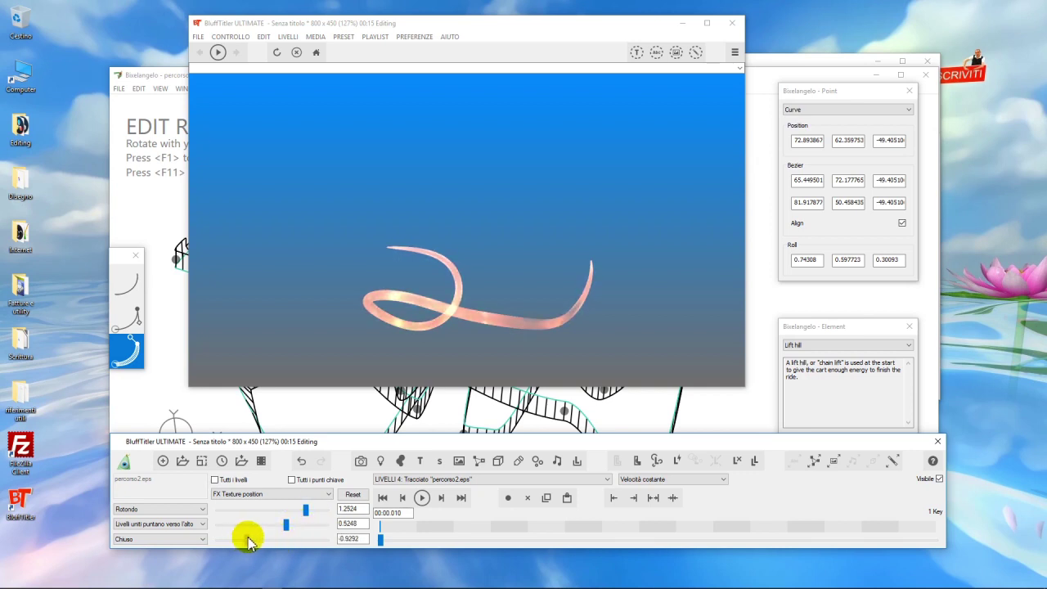
Set the path's FX Texture size to 48.
left_click(301, 493)
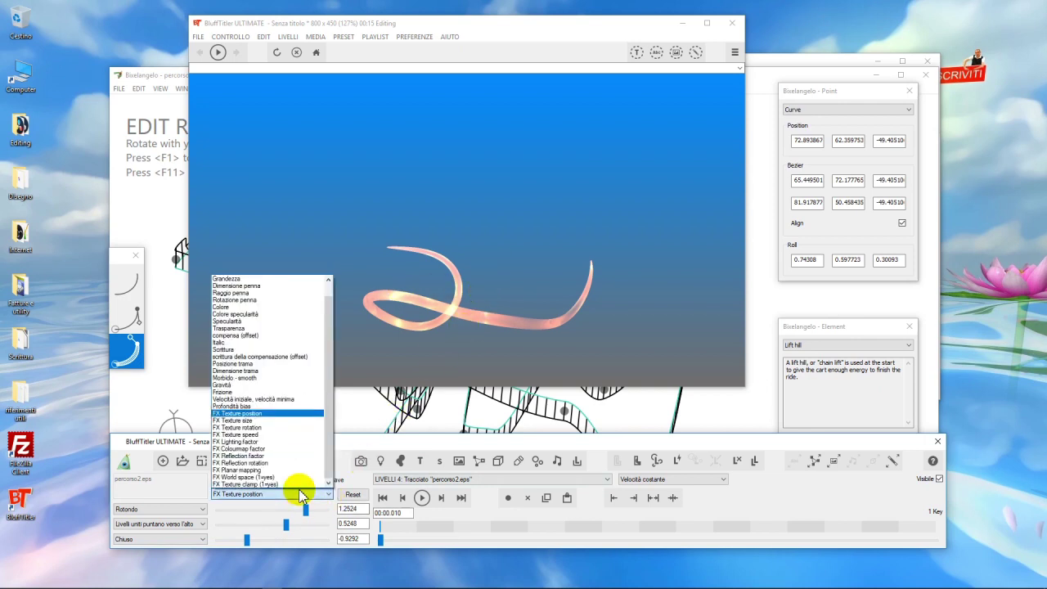
left_click(264, 420)
left_click_drag(272, 511, 221, 505)
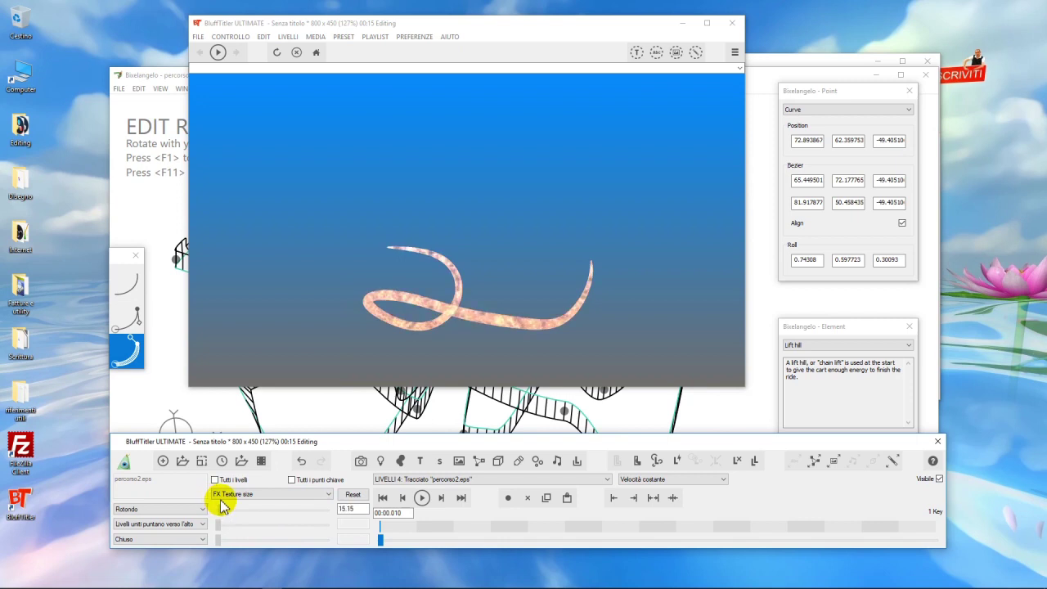
left_click_drag(221, 505, 229, 486)
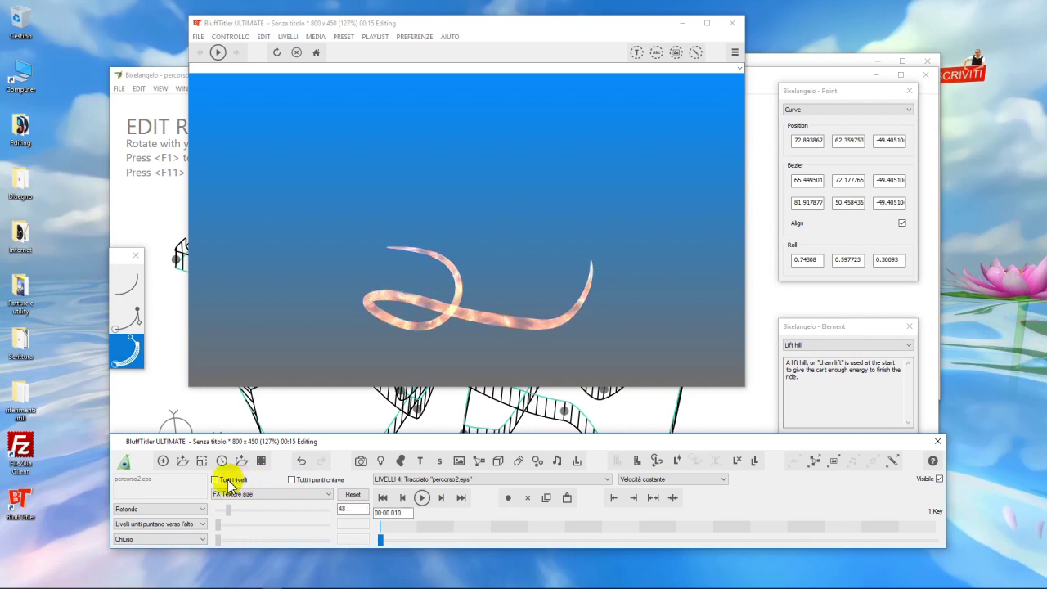
Set the first FX Texture speed value of the path to 0.8888 so its texture moves.
left_click(278, 494)
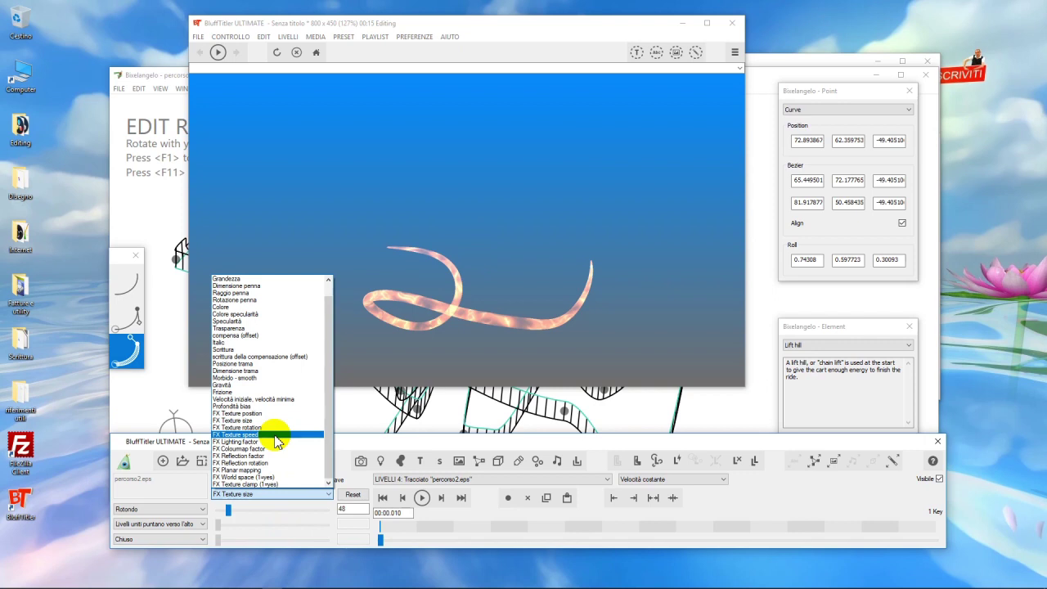
left_click(276, 434)
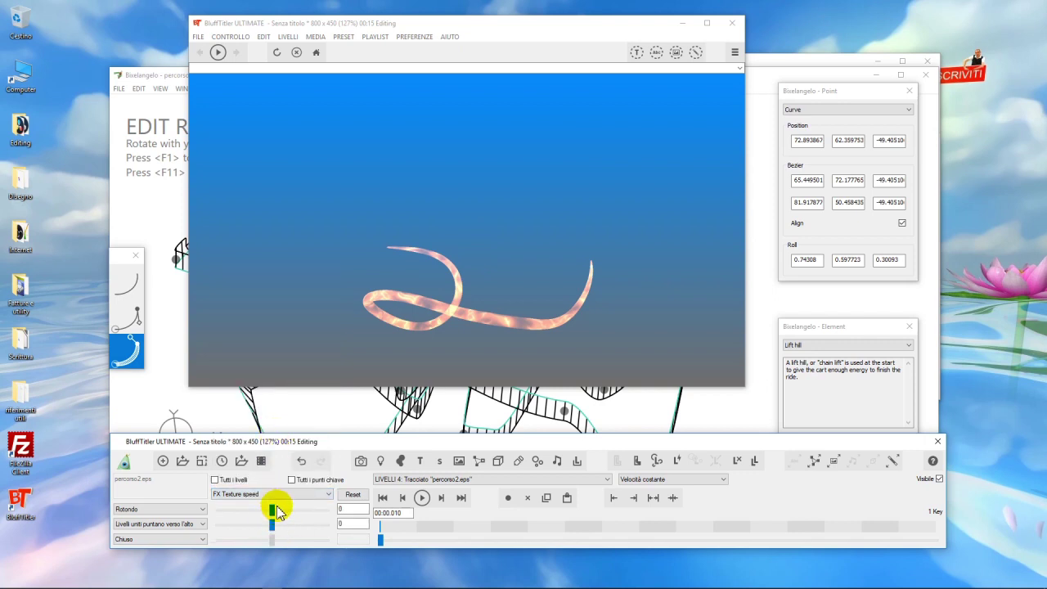
left_click_drag(274, 510, 276, 510)
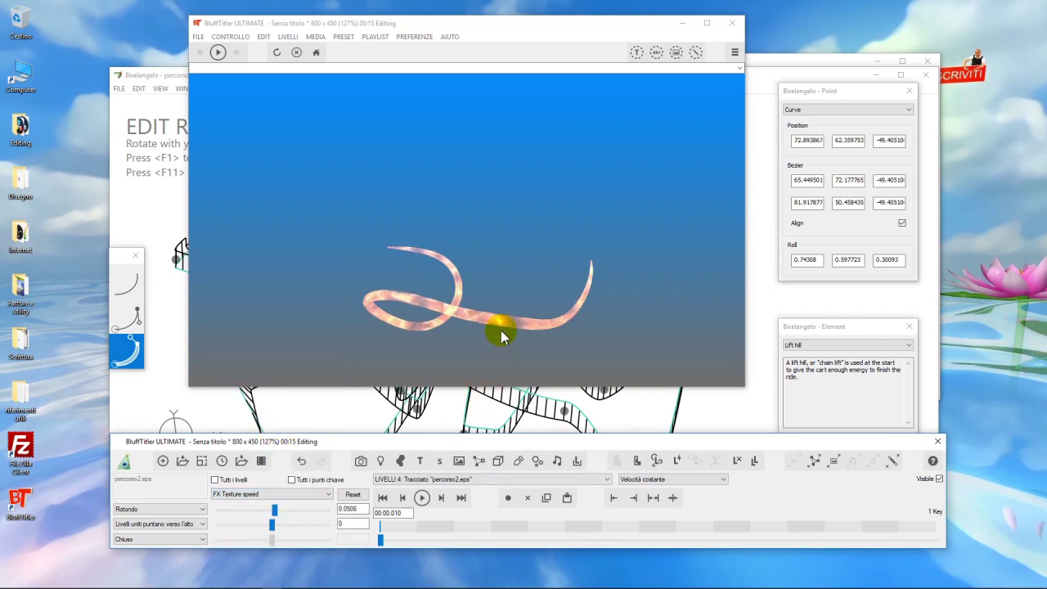
left_click_drag(275, 512, 320, 510)
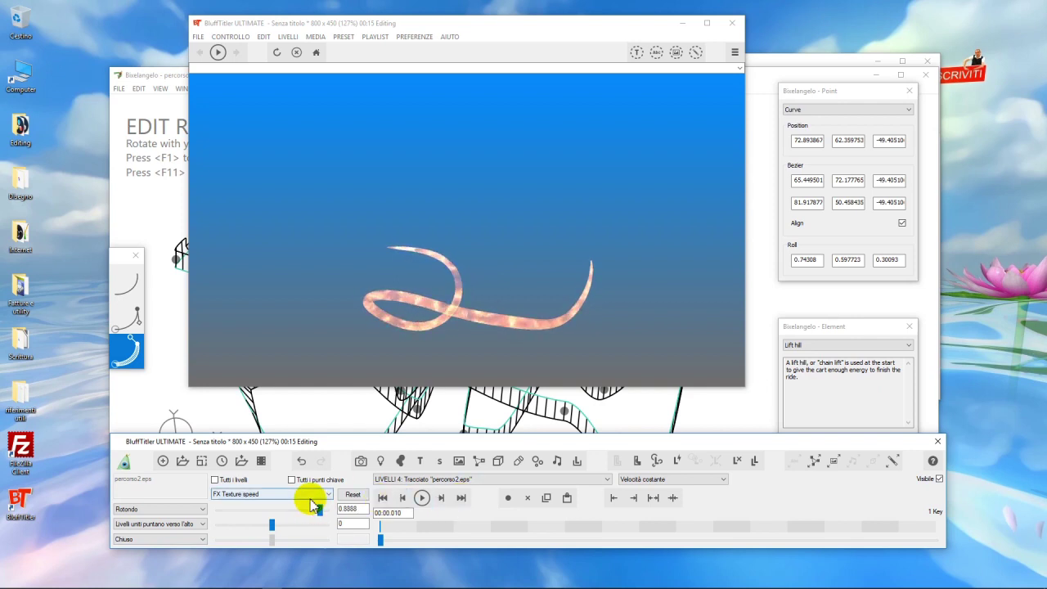
Try brightening the path by setting all three Colore channels to 500.
left_click(292, 493)
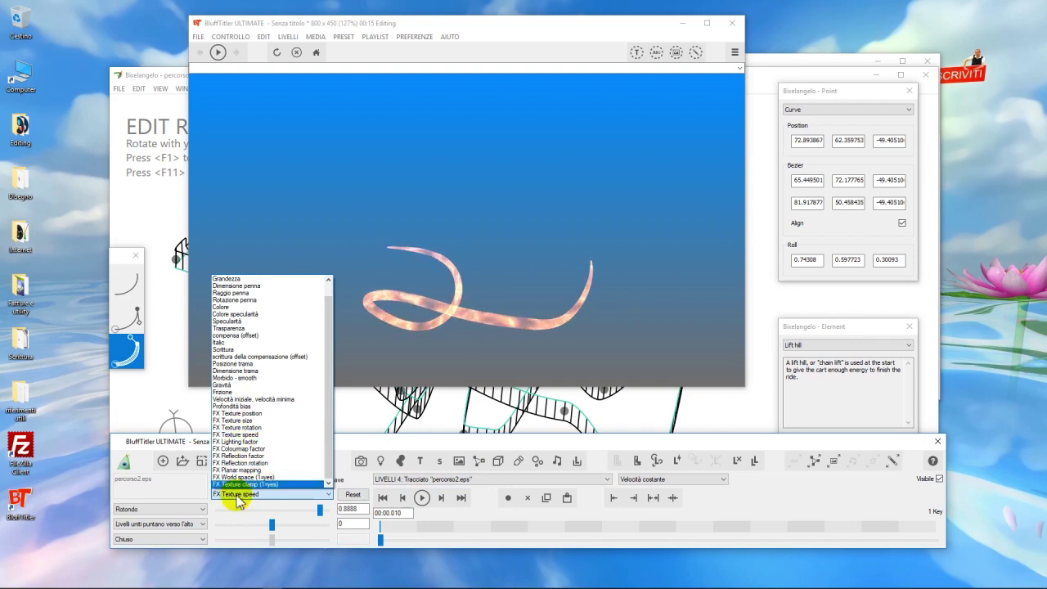
scroll(325, 339, "up", 2)
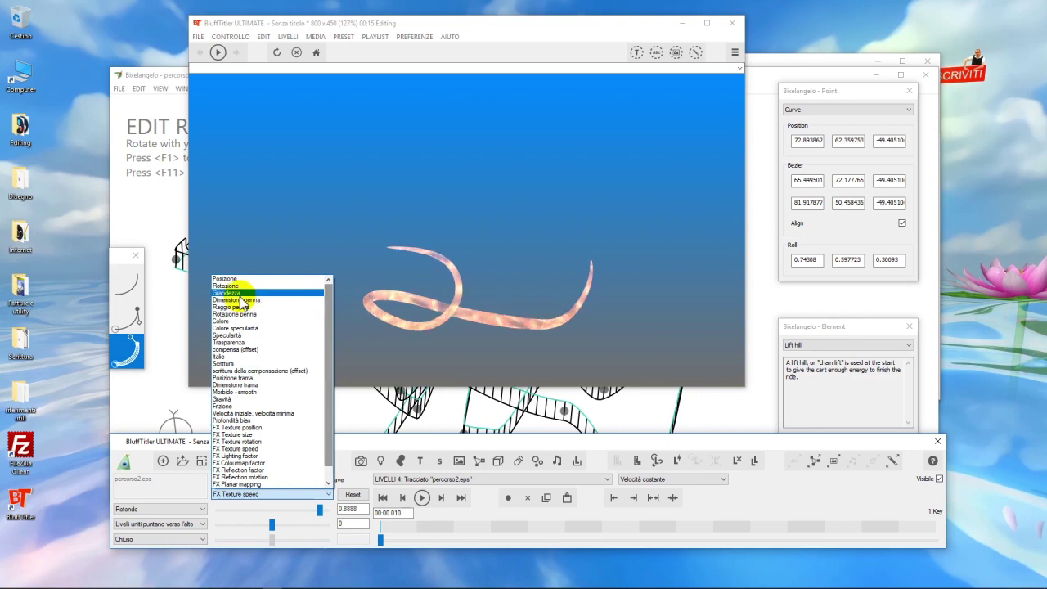
left_click(219, 320)
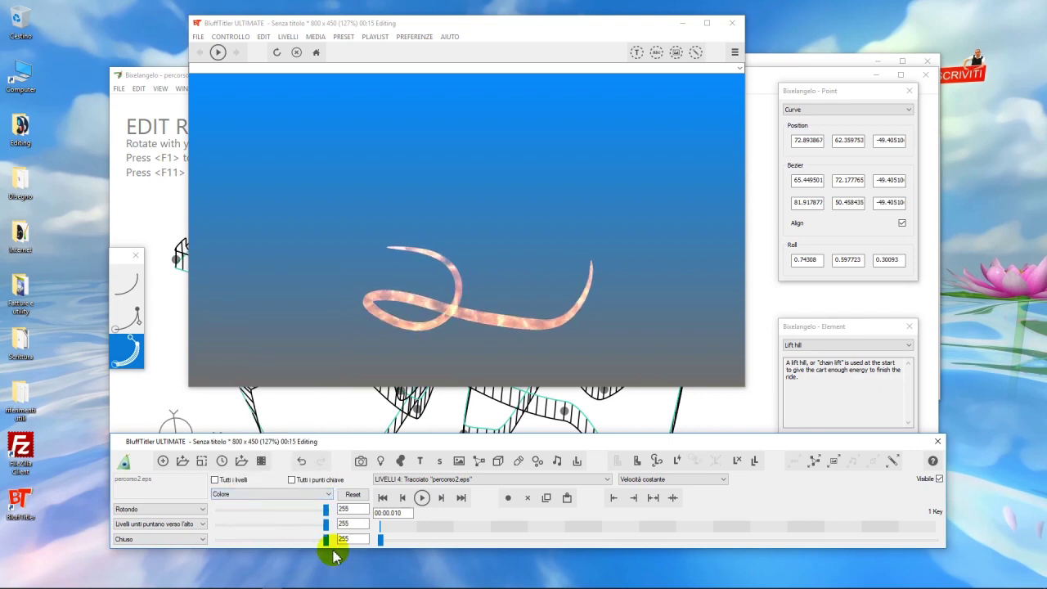
left_click_drag(327, 514, 351, 513)
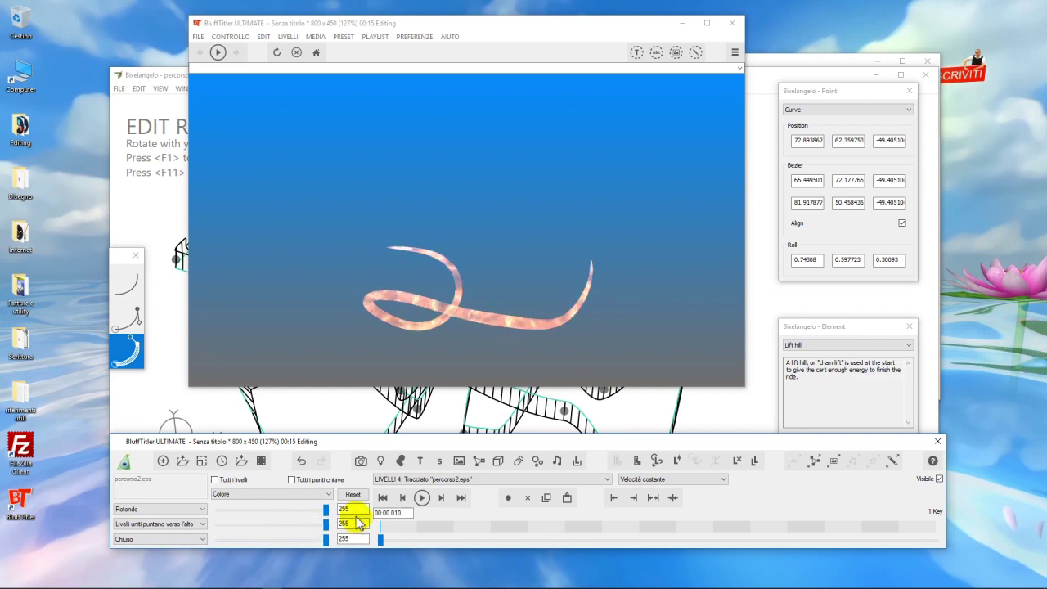
double_click(350, 509)
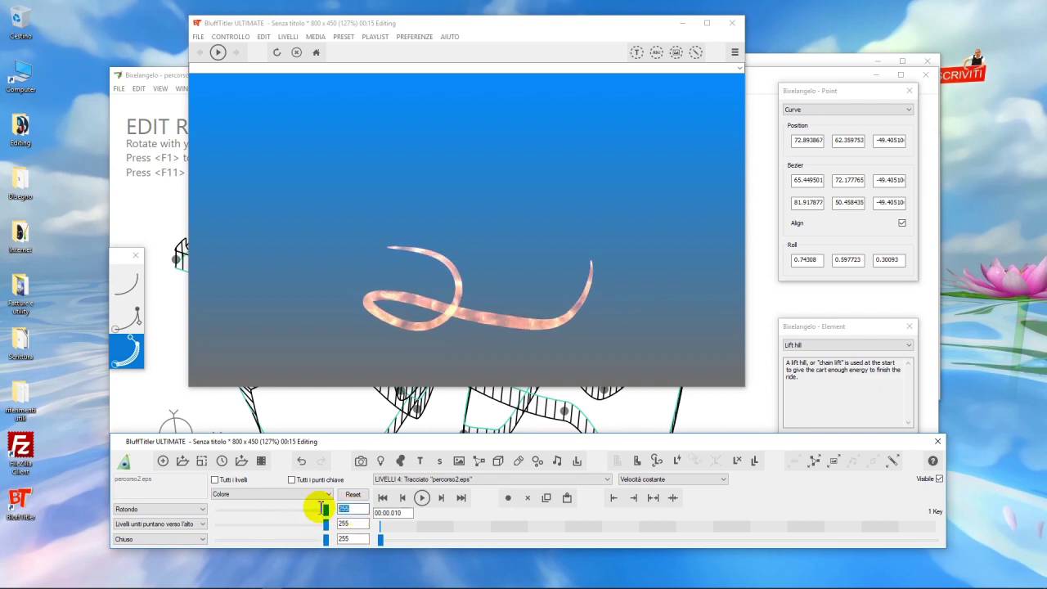
type("500")
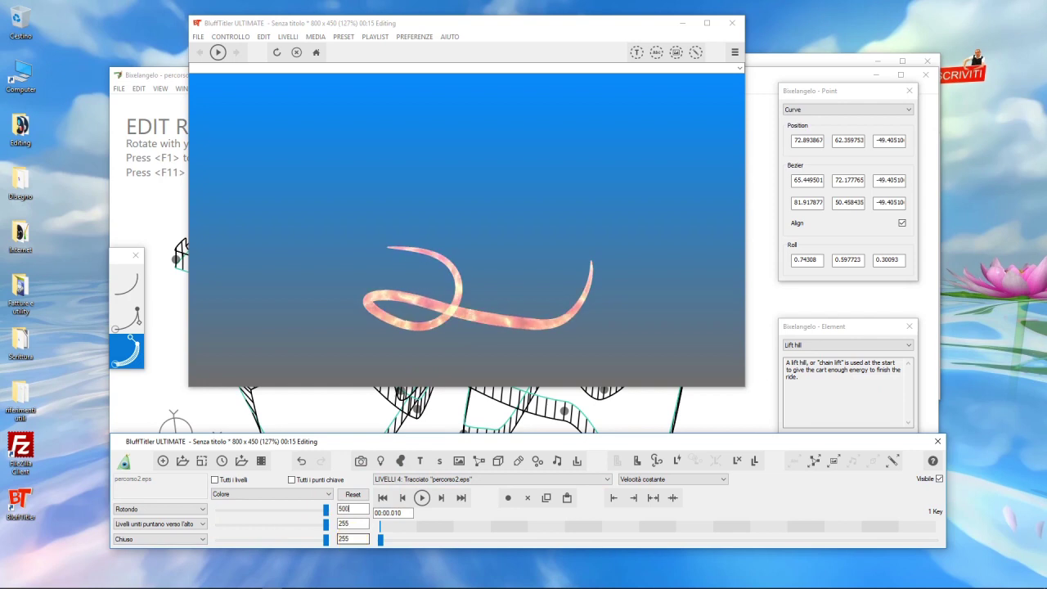
double_click(350, 523)
type("500")
double_click(353, 538)
type("500")
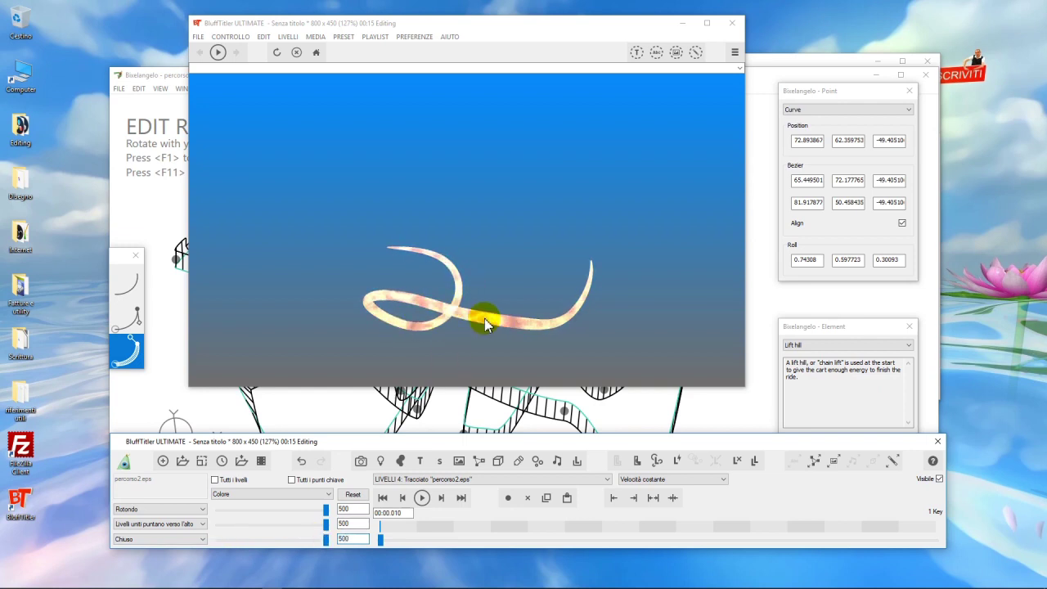
Tint the path by setting its Colore channels to 255, 255 and 112.
double_click(352, 509)
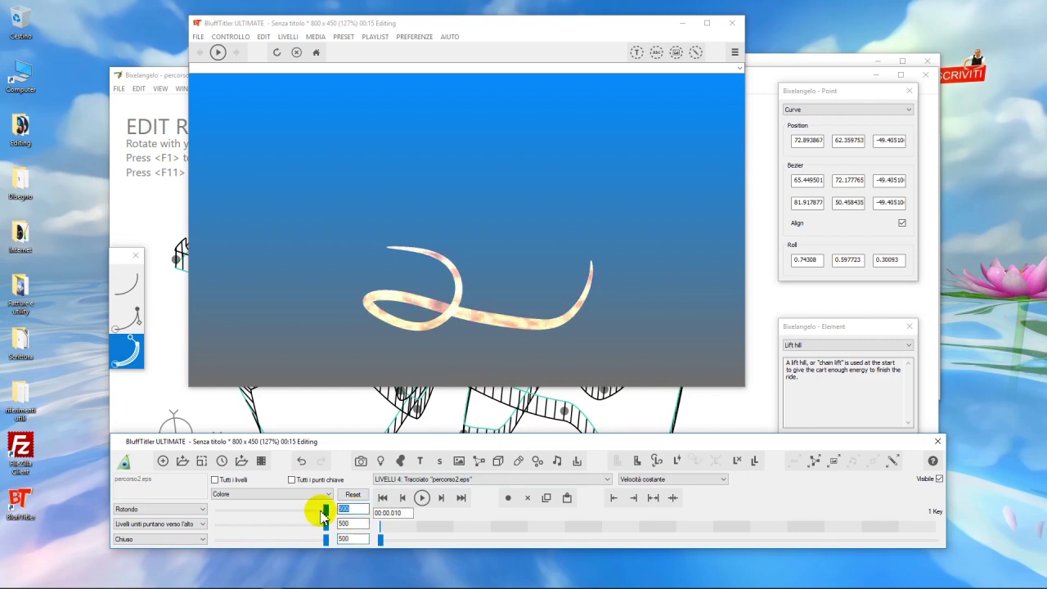
key("Return")
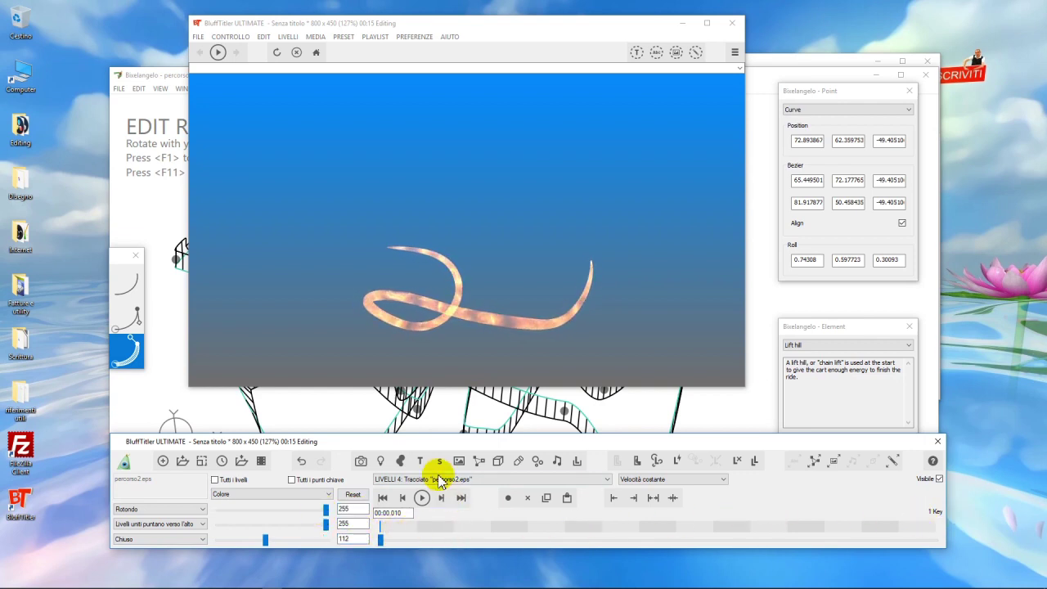
Check the presentation's total duration without changing it.
left_click(197, 37)
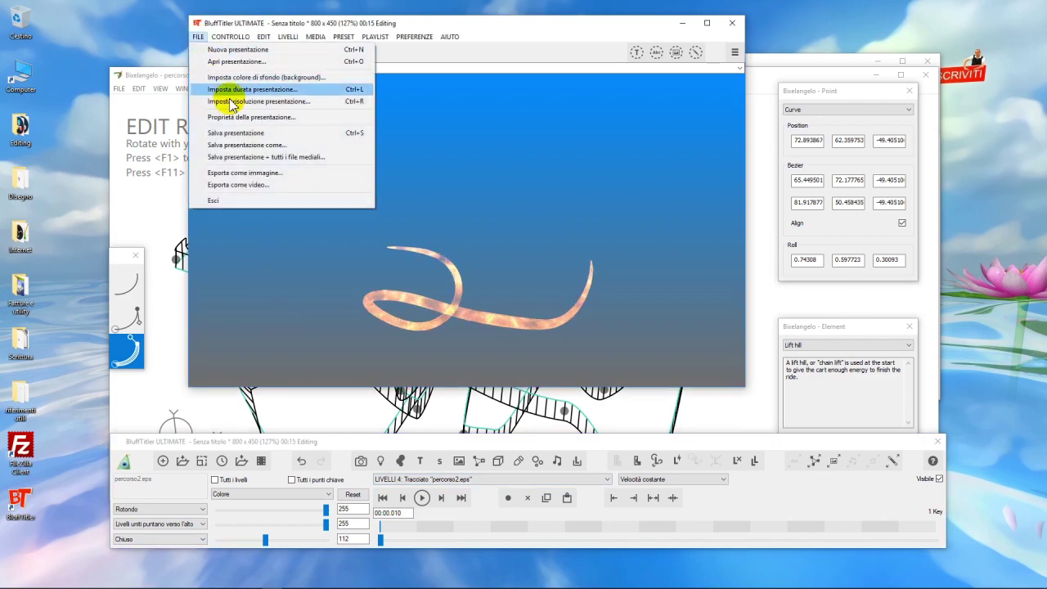
left_click(275, 90)
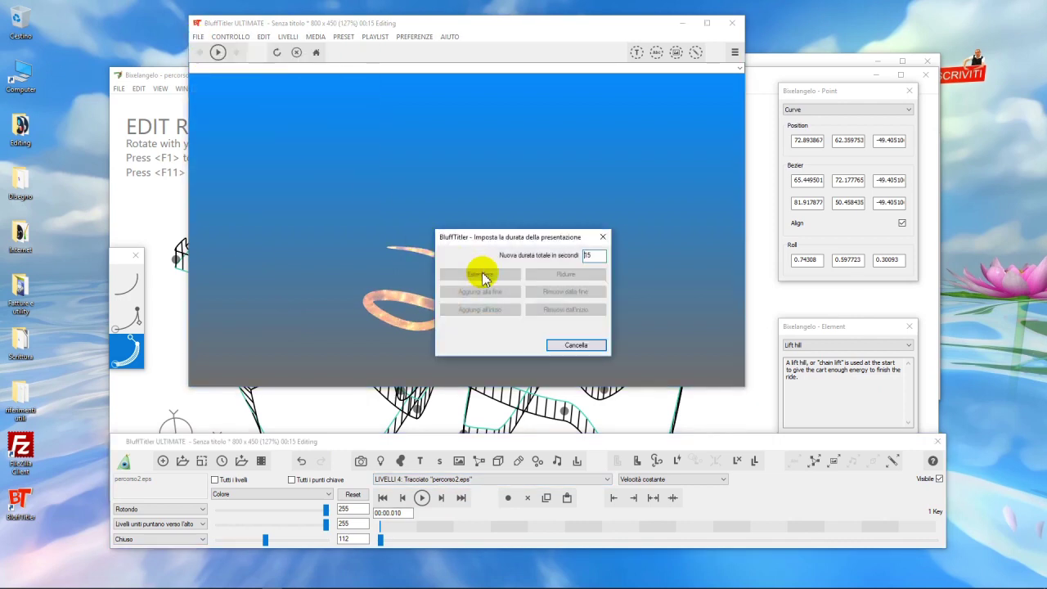
left_click(574, 344)
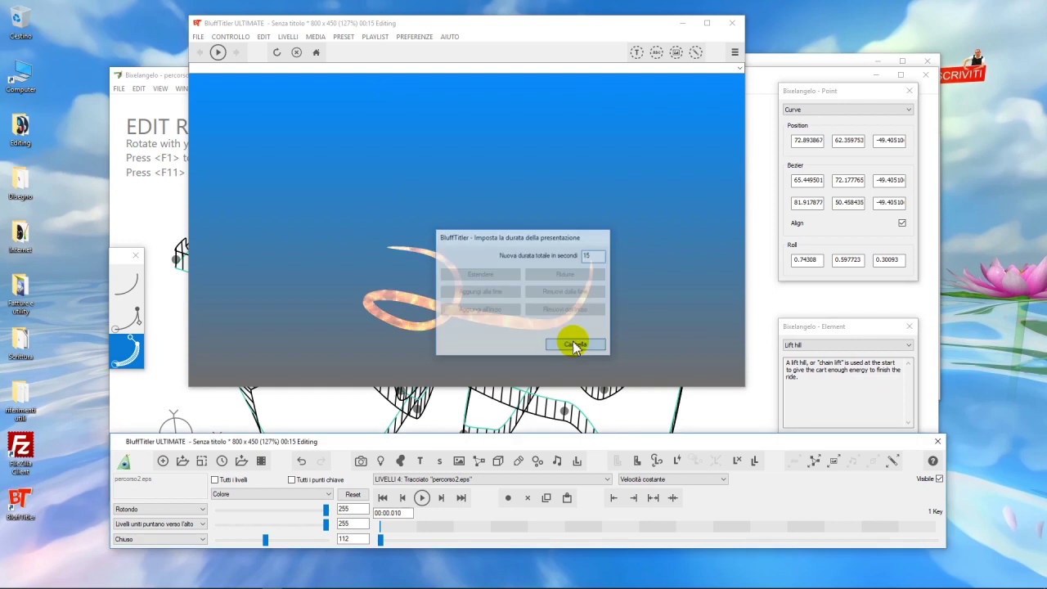
Keyframe the path's Scrittura from 0 at the start to 0.0859 at 1.636 s, then 0.2424 and 0.0707 at 3.610 s.
left_click(278, 495)
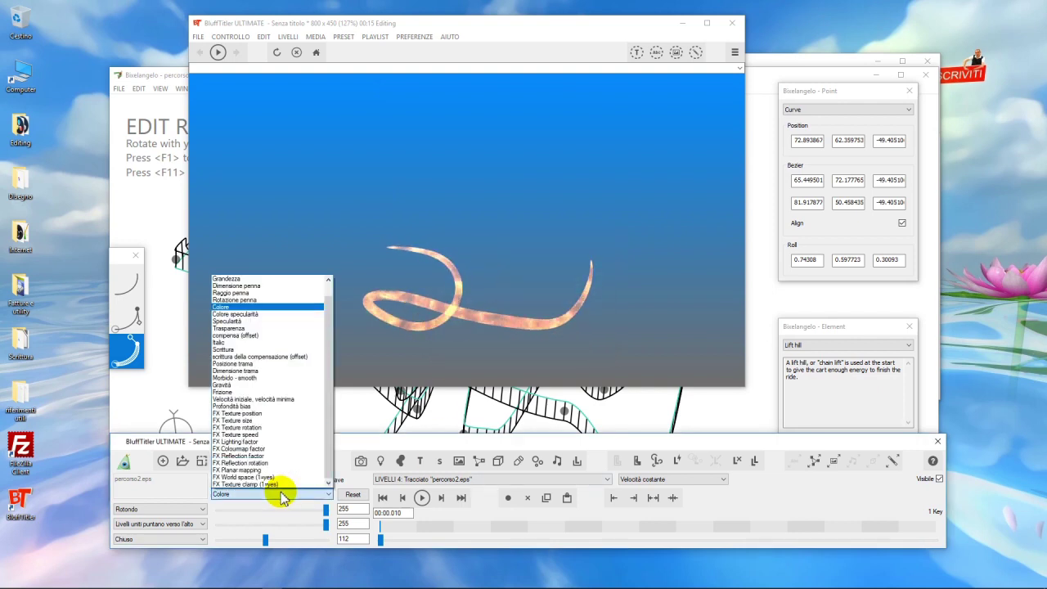
left_click(246, 349)
left_click_drag(245, 514, 218, 513)
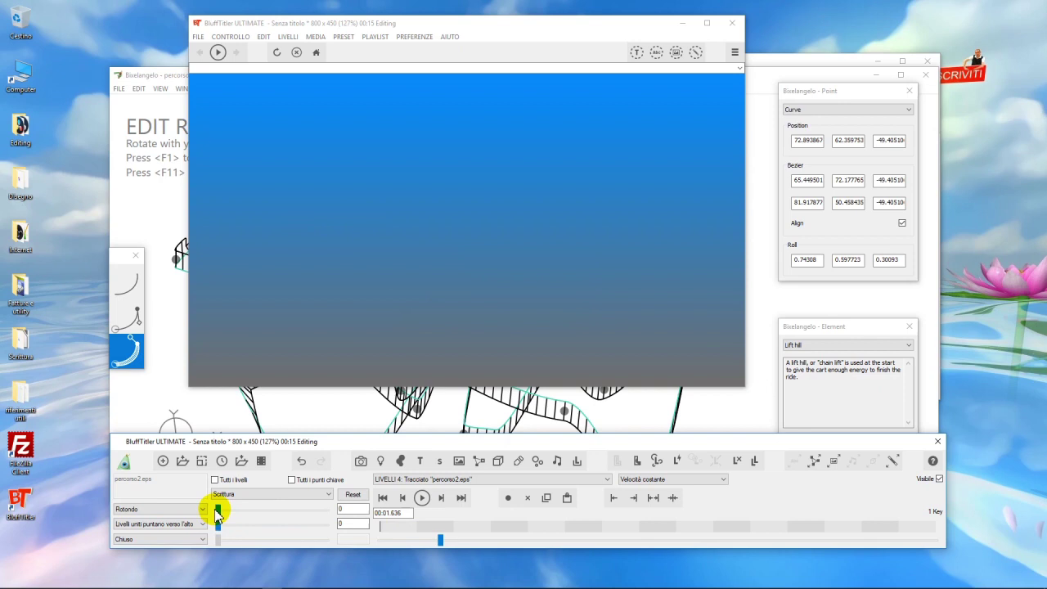
mouse_move(225, 513)
left_mouse_down()
mouse_move(245, 512)
mouse_move(228, 510)
left_mouse_up()
left_click_drag(440, 541, 513, 546)
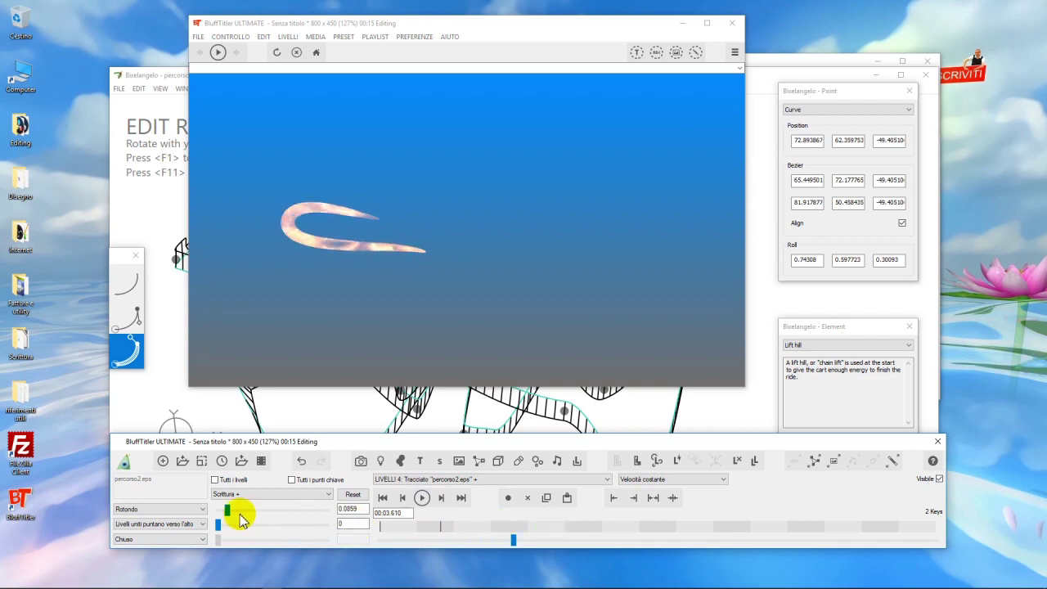
mouse_move(228, 512)
left_mouse_down()
mouse_move(244, 509)
mouse_move(226, 525)
left_mouse_up()
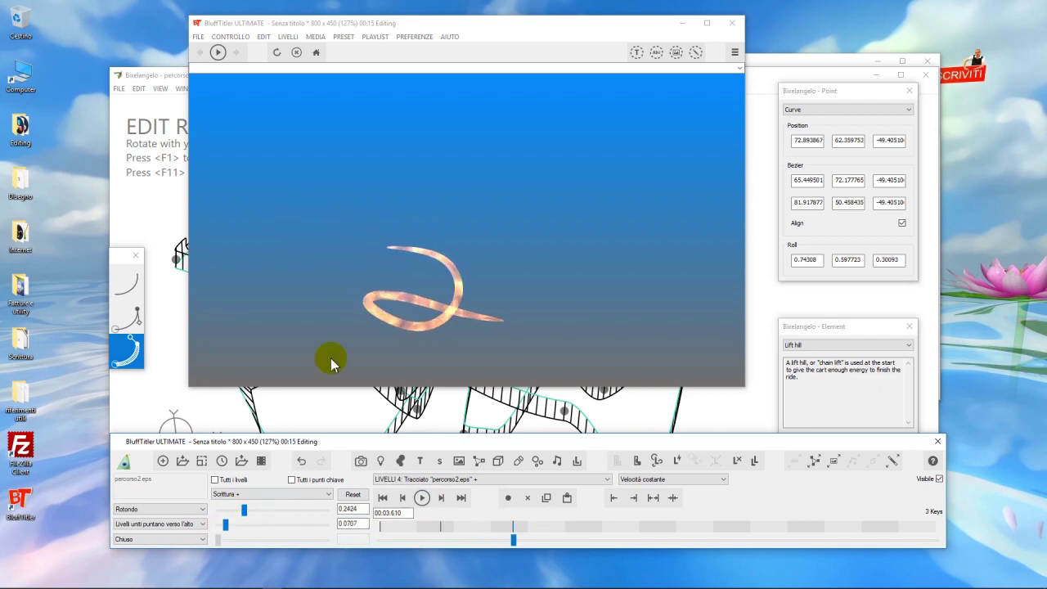
Keyframe Scrittura at 0.4091 and 0.2172 at 5.349 s, and raise its first value to 0.5303 at 6.984 s.
left_click_drag(513, 540, 577, 540)
left_click(242, 512)
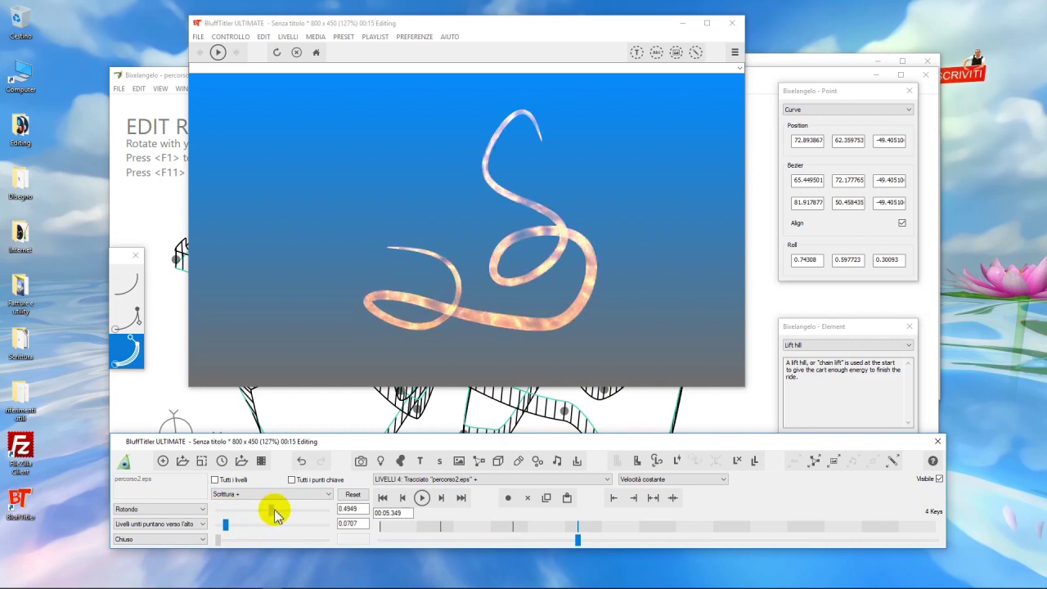
left_click_drag(227, 524, 243, 524)
left_click_drag(578, 540, 622, 535)
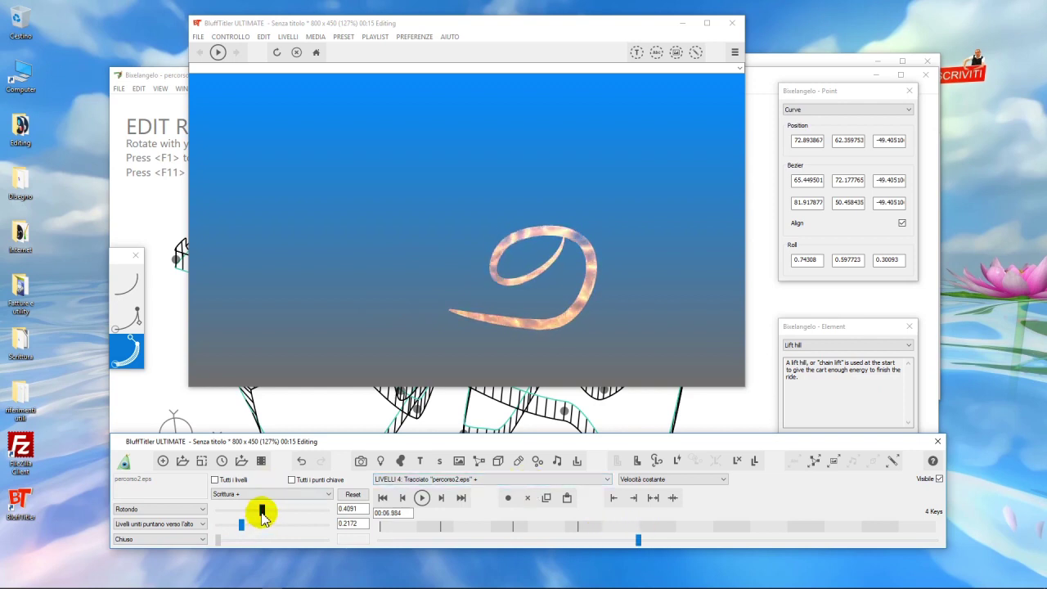
left_click_drag(269, 514, 271, 509)
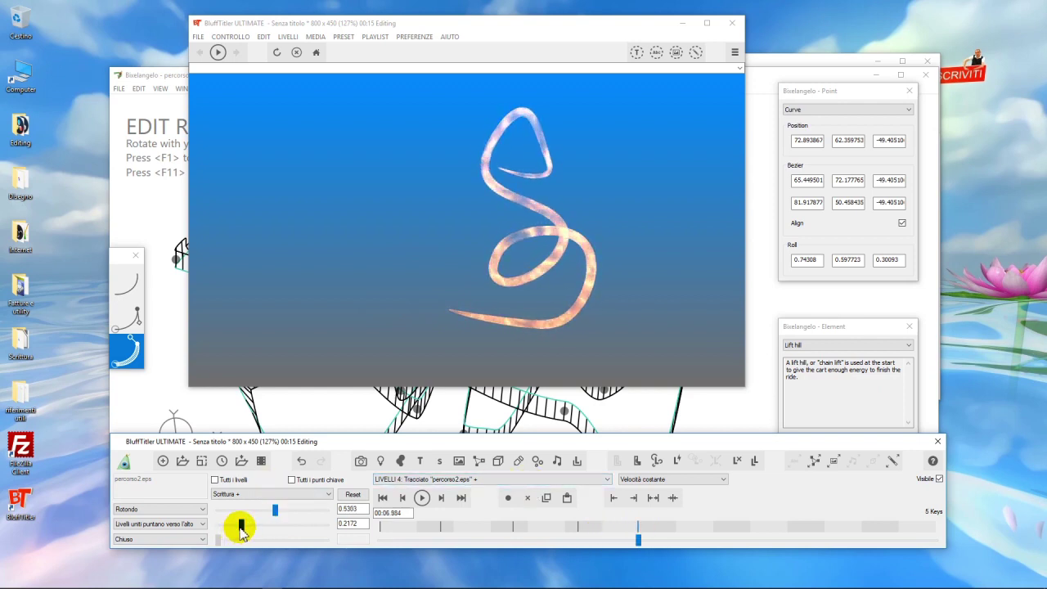
Add the remaining Scrittura keys with a first value of 0.9444 at 12.304 s and final values 2 and 1, and preview the writing.
left_click(751, 538)
mouse_move(299, 512)
left_mouse_down()
mouse_move(281, 524)
mouse_move(296, 526)
left_mouse_up()
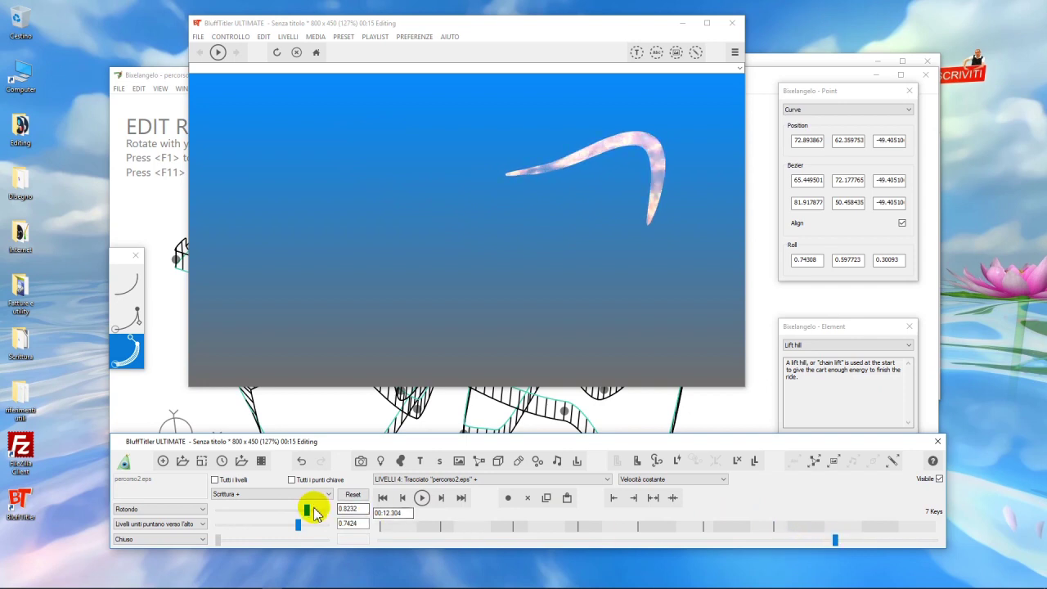
left_click_drag(309, 514, 320, 511)
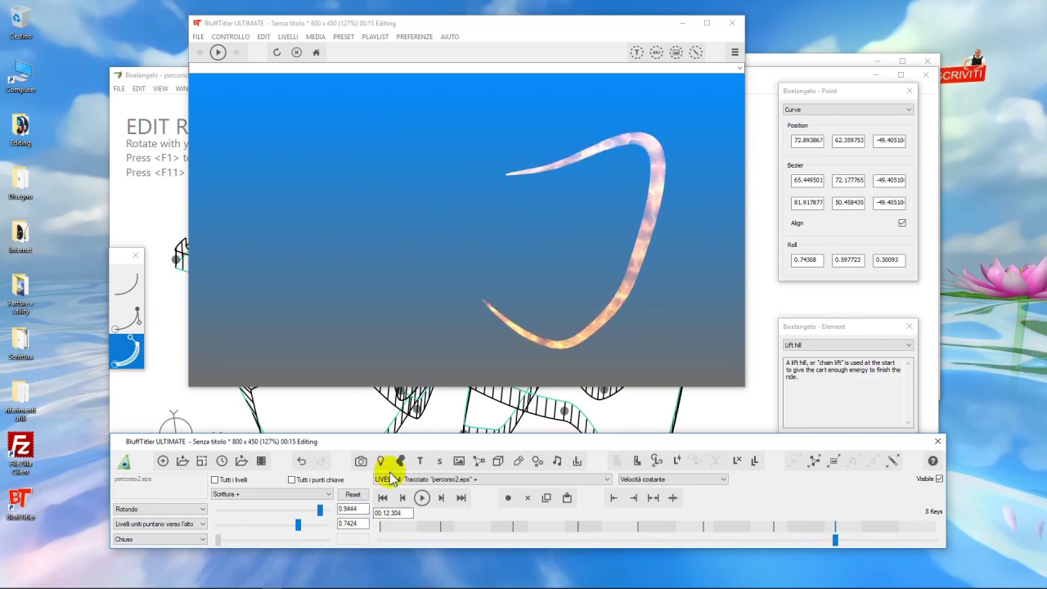
left_click_drag(297, 525, 309, 527)
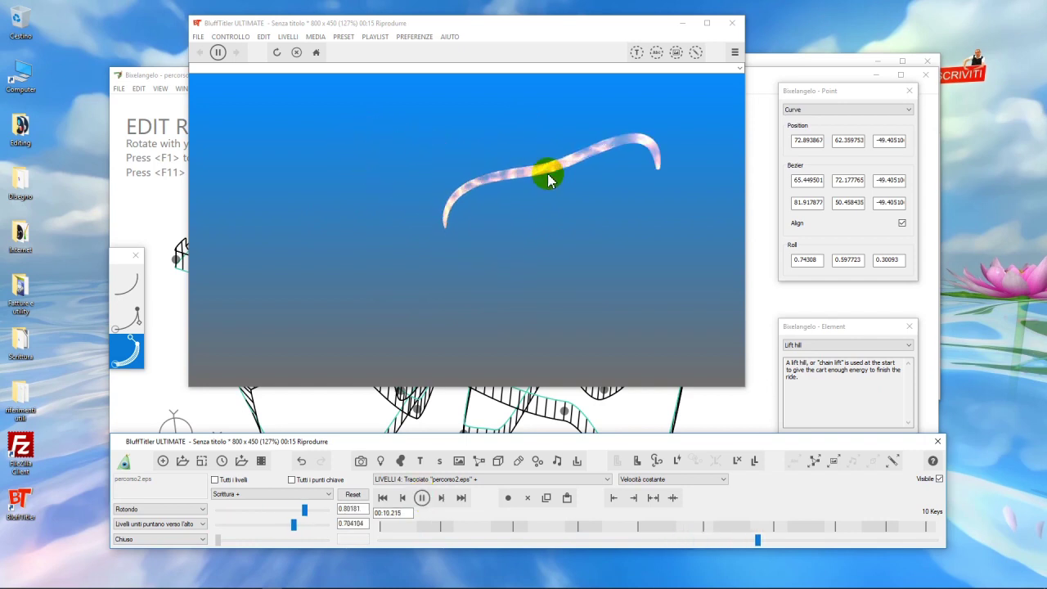
left_click(421, 497)
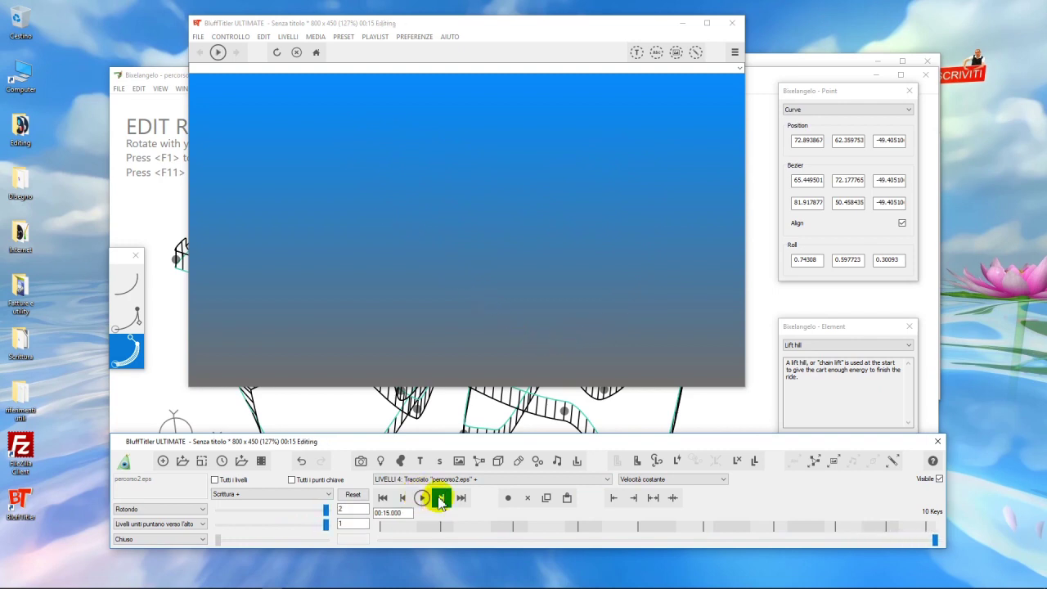
Scale the presentation's total duration down to 7 seconds together with its keyframes.
left_click(197, 37)
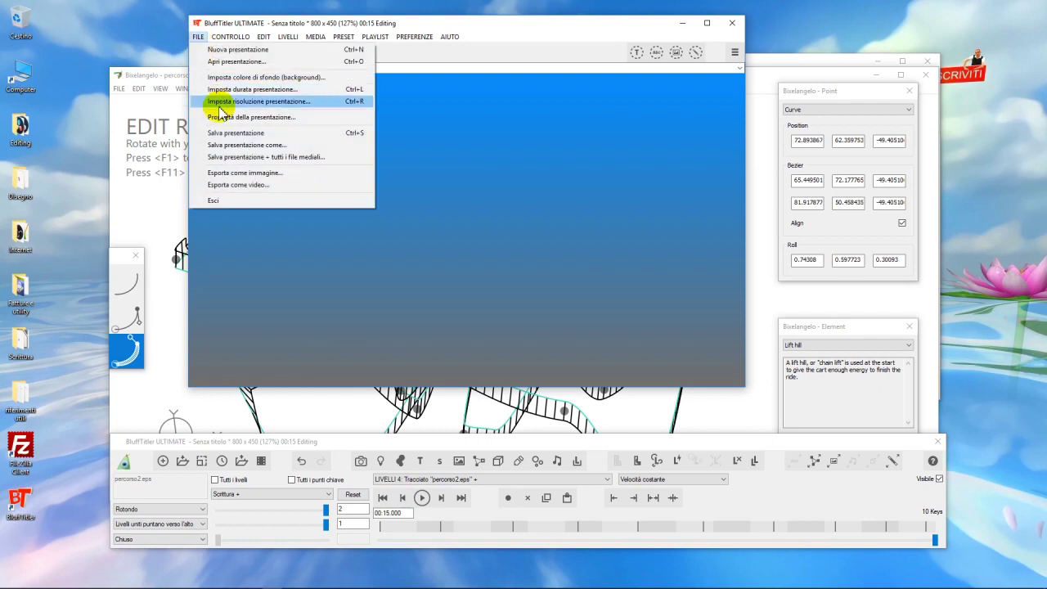
left_click(228, 90)
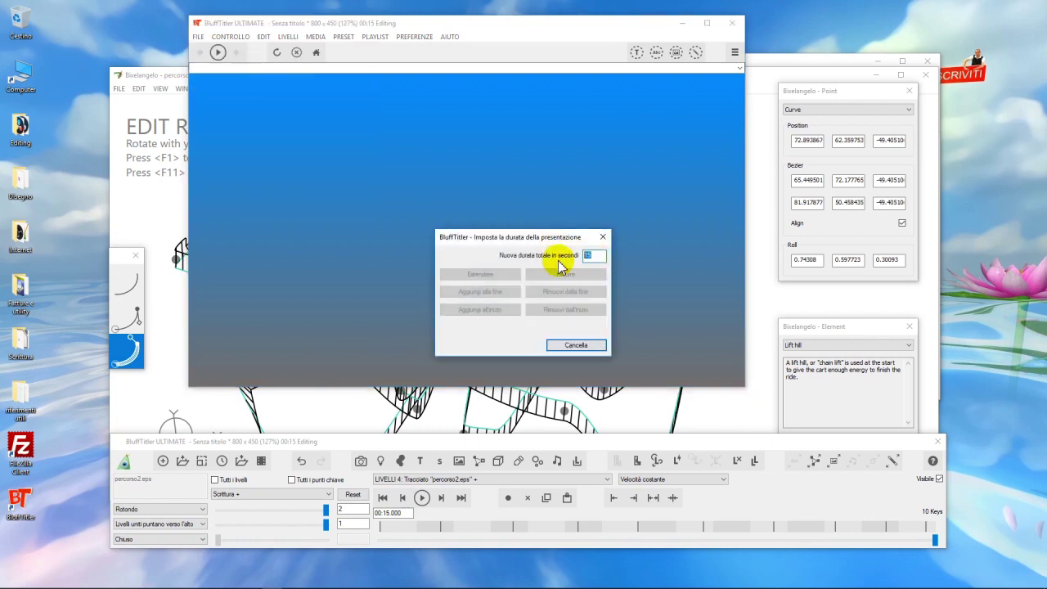
left_click(565, 274)
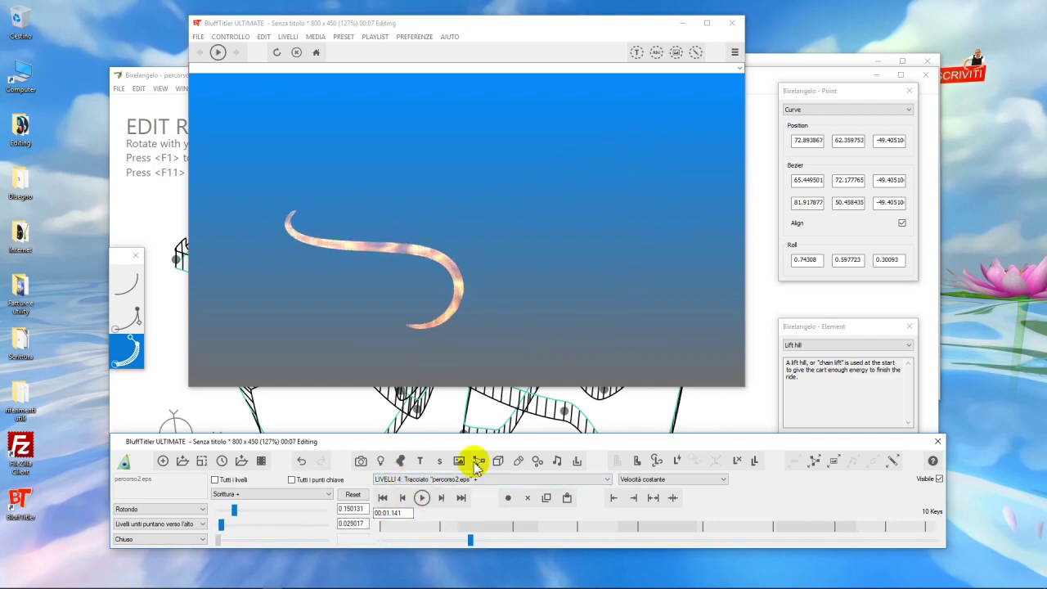
Darken the Plasma layer's vertical background gradient to dark blue fading into black and preview the stroke on it.
left_click(439, 482)
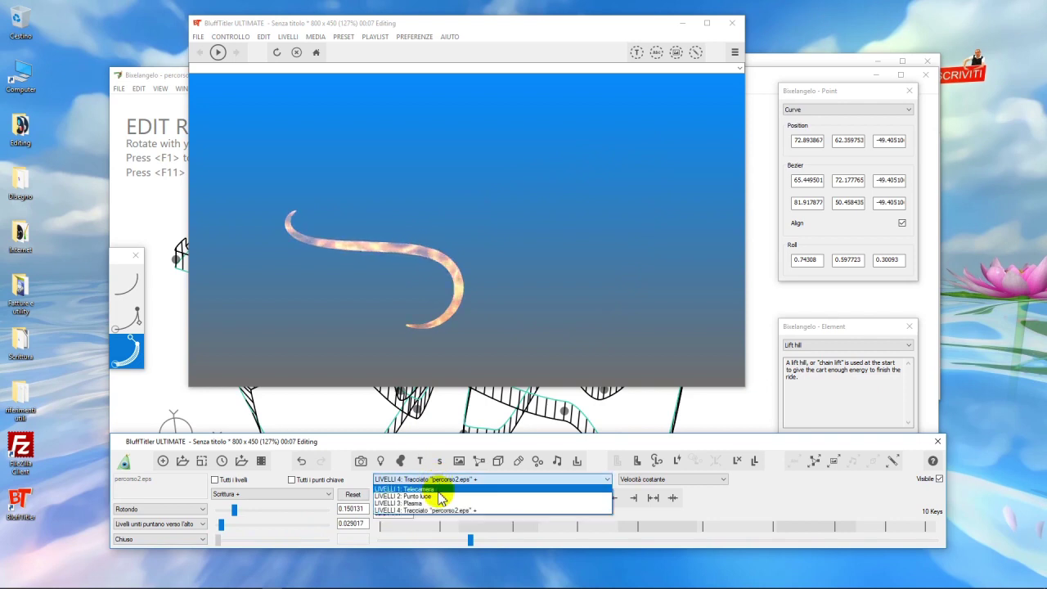
left_click(432, 498)
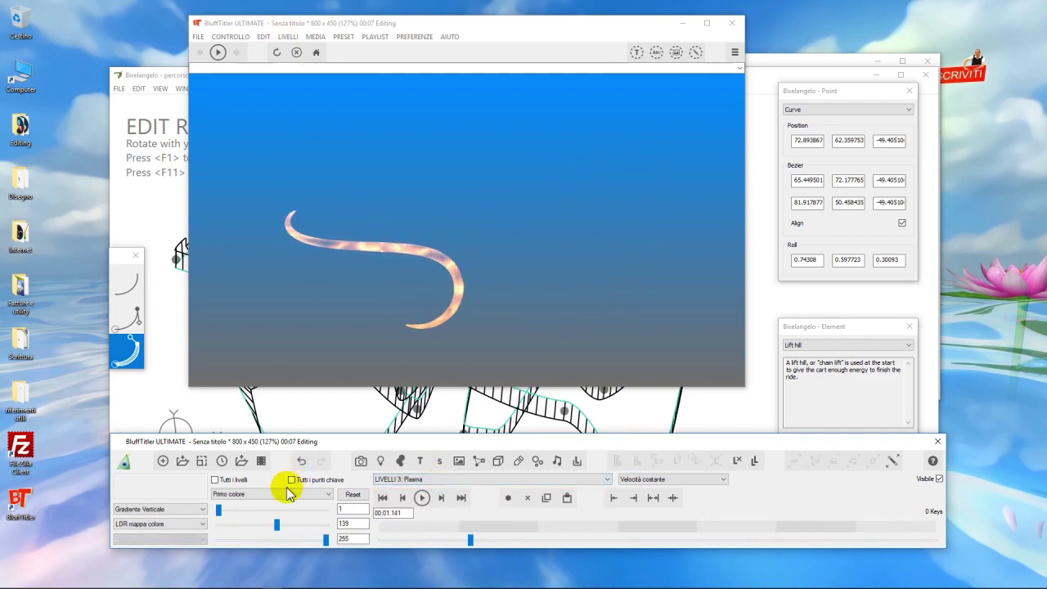
left_click(422, 497)
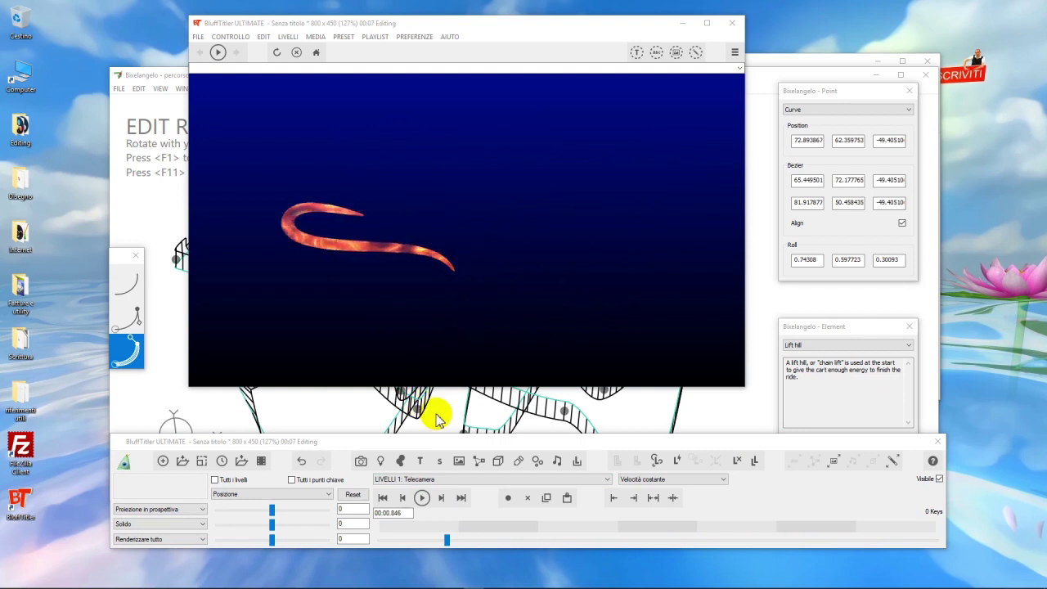
Apply the CameraBloom effect from the Camera effects to the Telecamera layer.
left_click(892, 461)
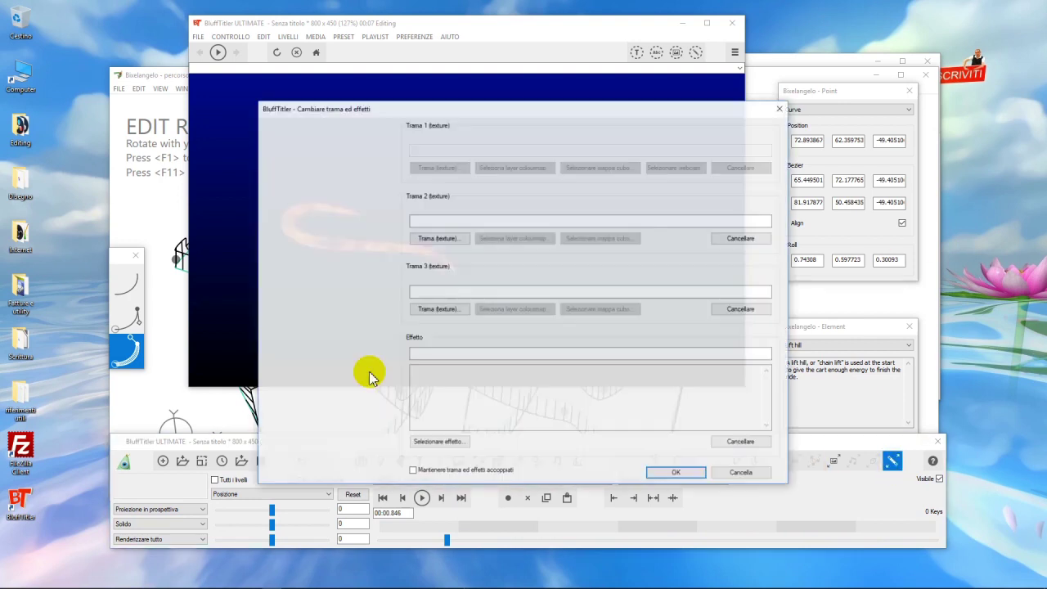
left_click(440, 442)
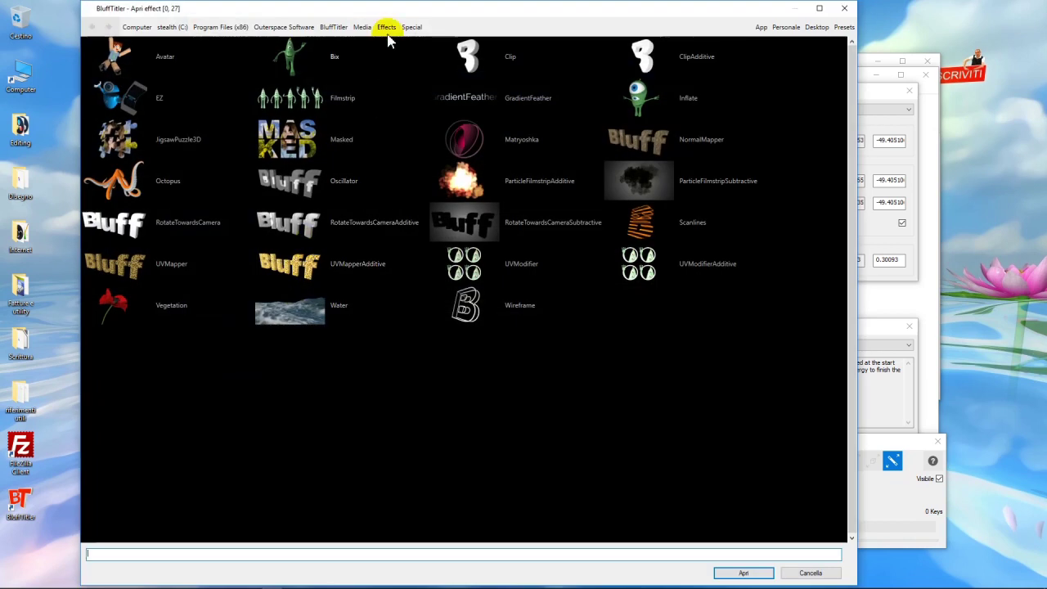
left_click(386, 27)
double_click(269, 59)
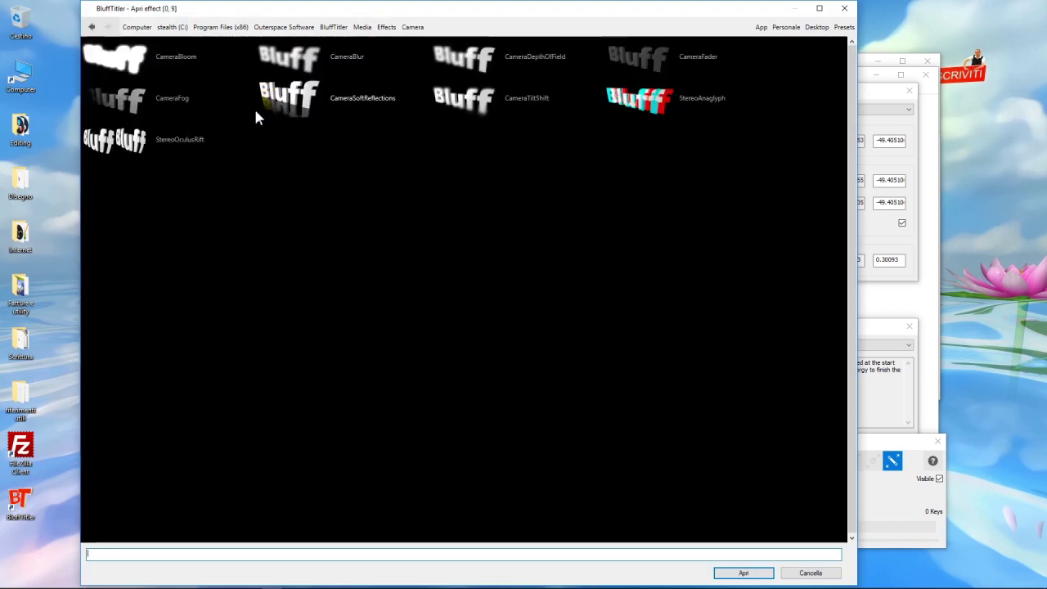
double_click(119, 61)
left_click(678, 474)
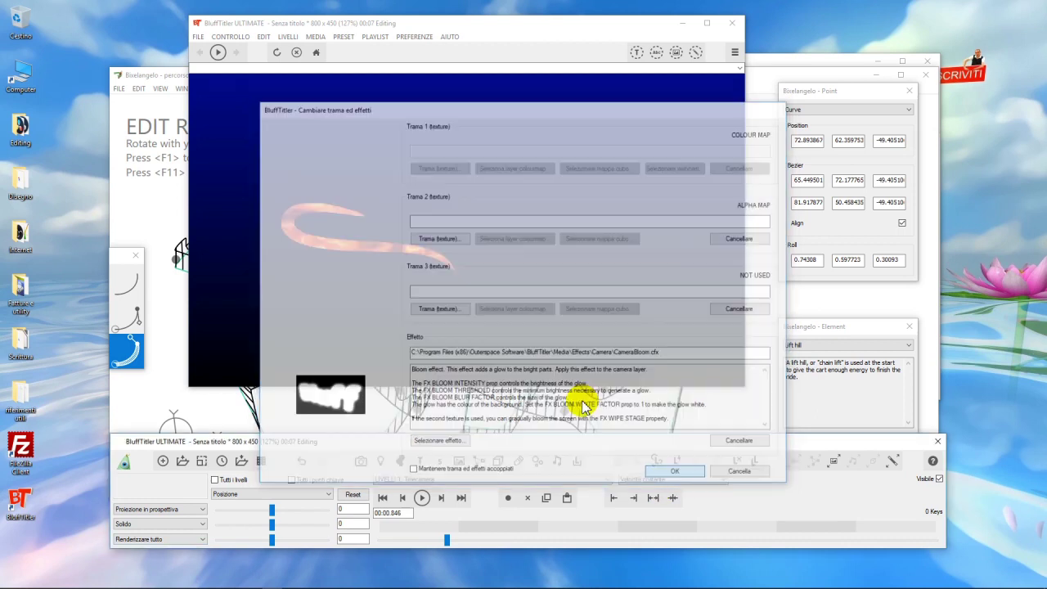
Set the camera's FX Bloom intensity to 3.7172, move its key to the start of the timeline and preview the glow.
left_click(277, 496)
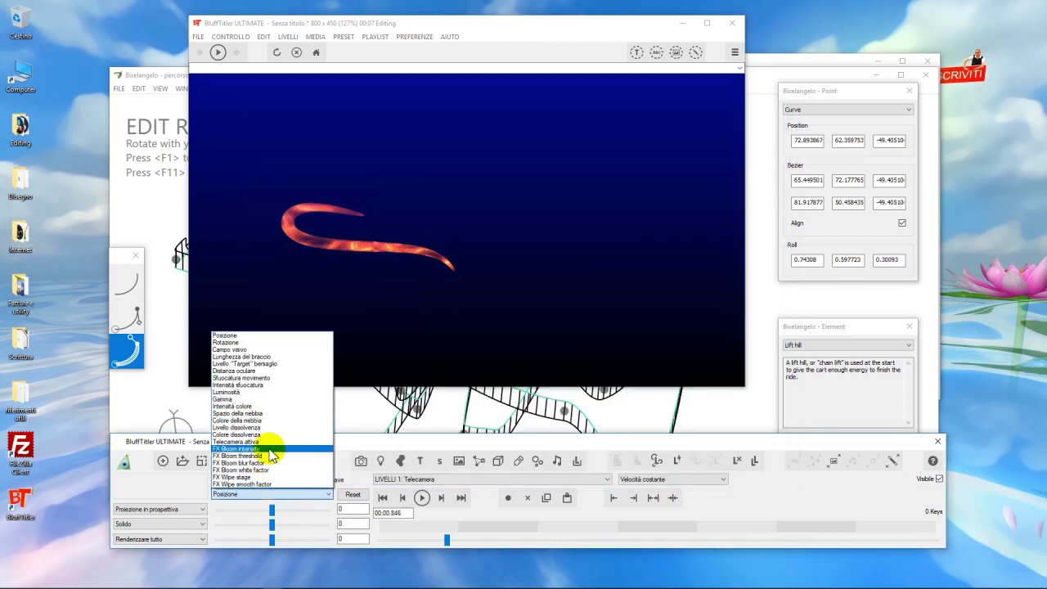
left_click(272, 449)
left_click_drag(233, 512, 317, 507)
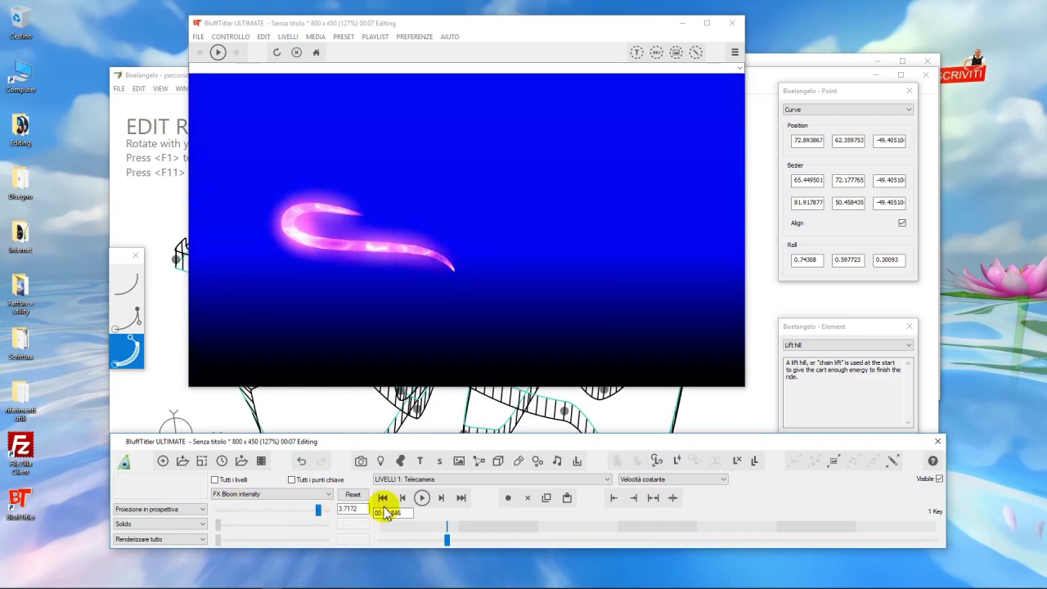
left_click_drag(444, 526, 346, 532)
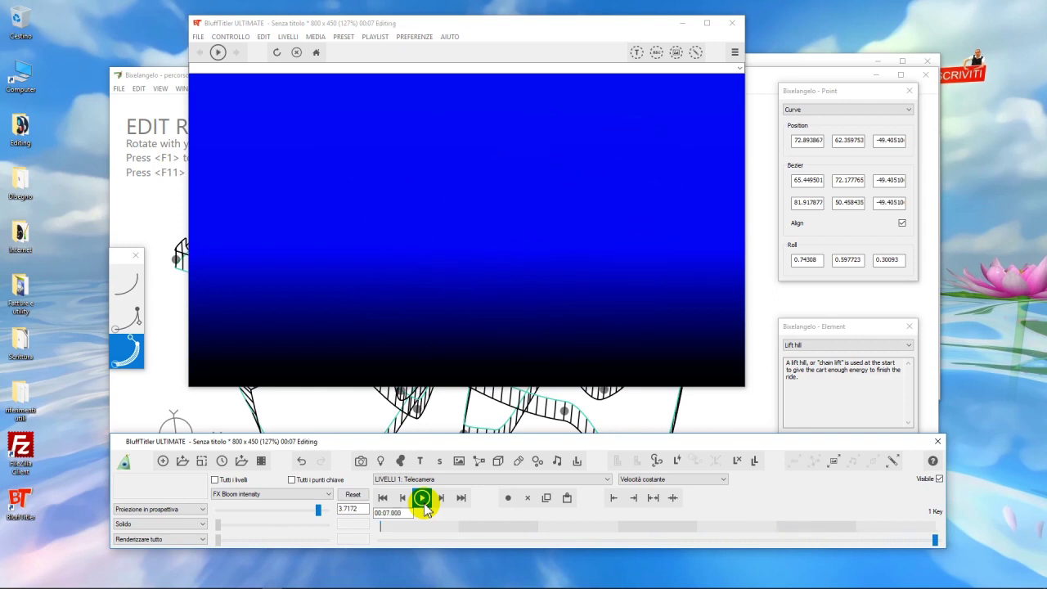
left_click(382, 497)
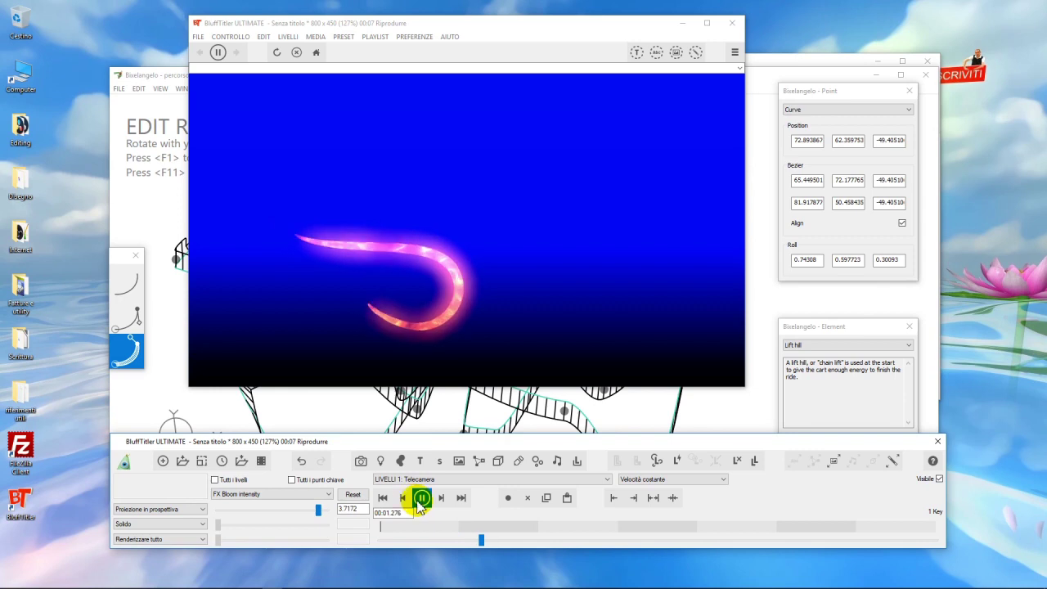
left_click(382, 497)
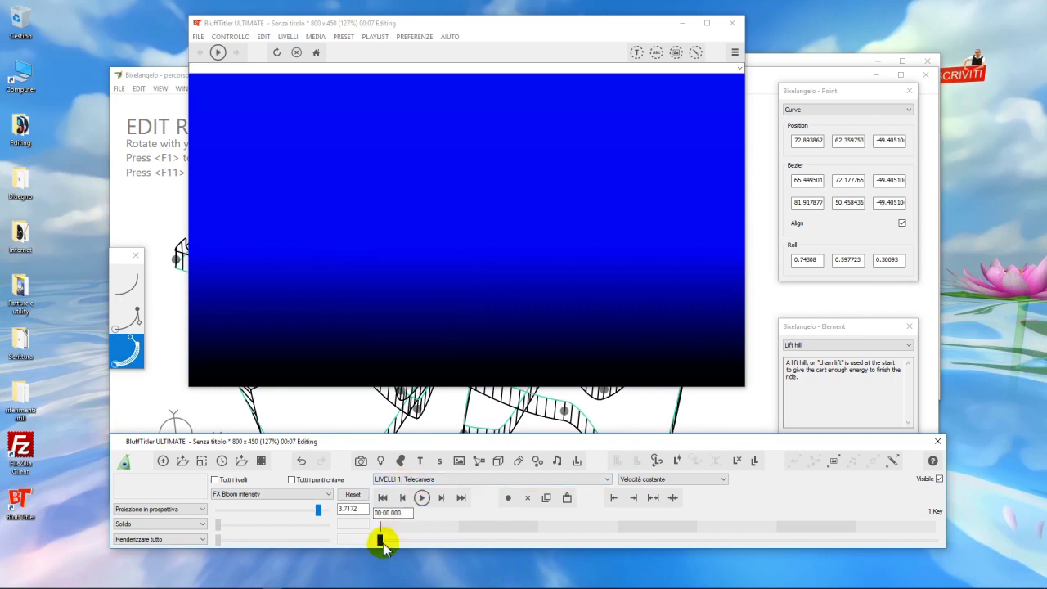
Animate the camera along the stroke with Posizione and Rotazione keys, using position 67.2, -8, 60.8 at 2.097 s, and preview the movement.
left_click_drag(382, 540, 547, 541)
left_click(255, 494)
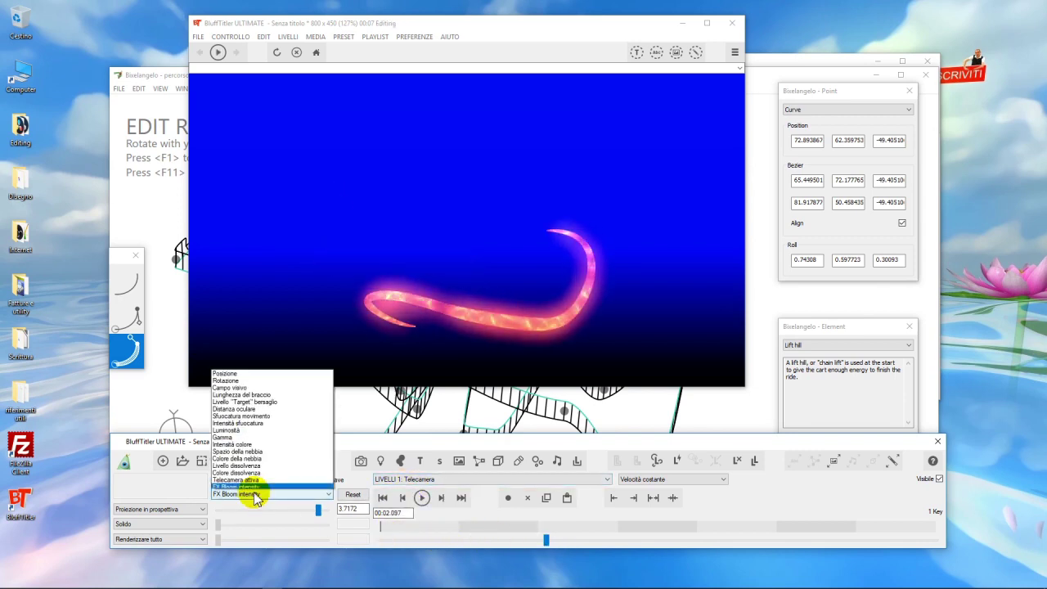
left_click(233, 276)
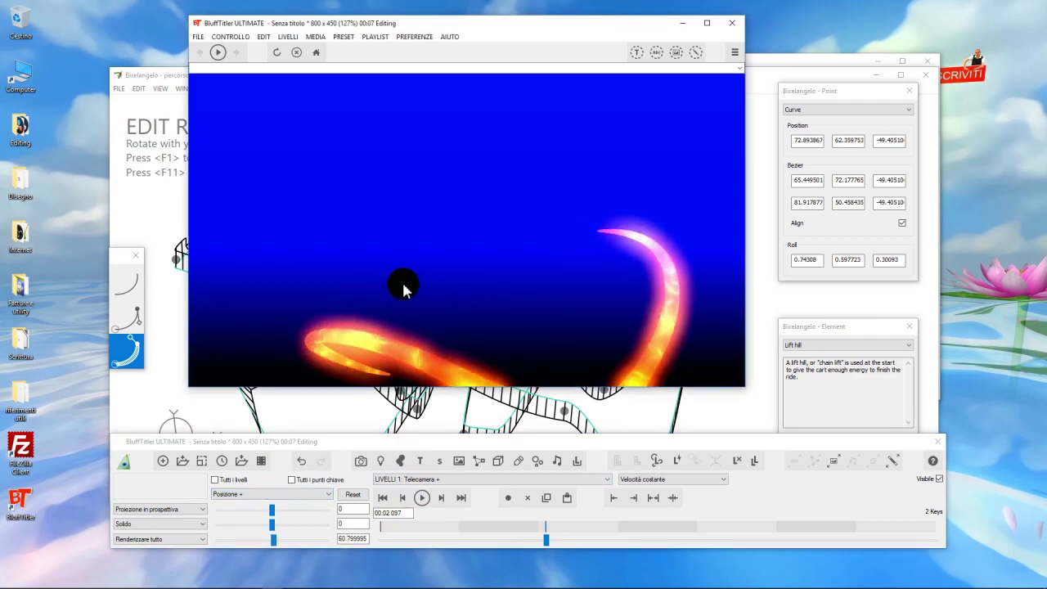
mouse_move(272, 509)
left_mouse_down()
mouse_move(271, 475)
mouse_move(274, 500)
left_mouse_up()
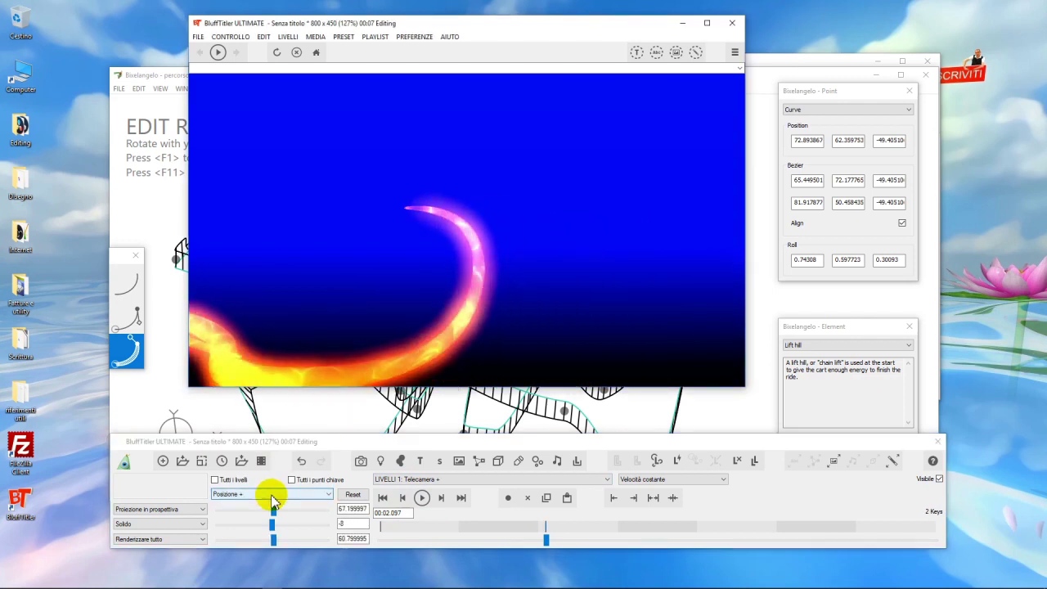
left_click(273, 495)
left_click(269, 342)
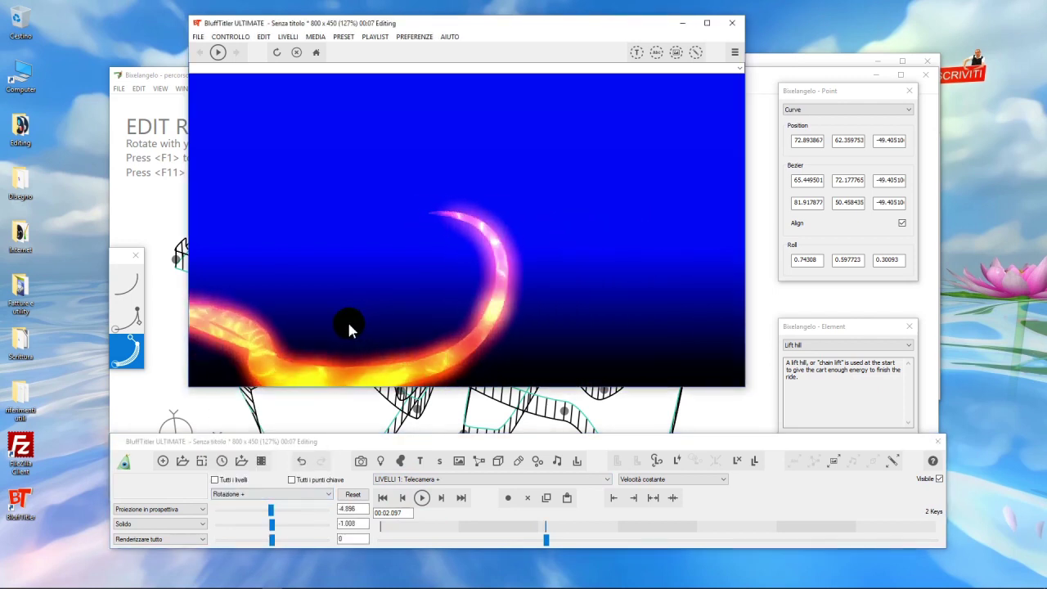
left_click(381, 497)
left_click(422, 497)
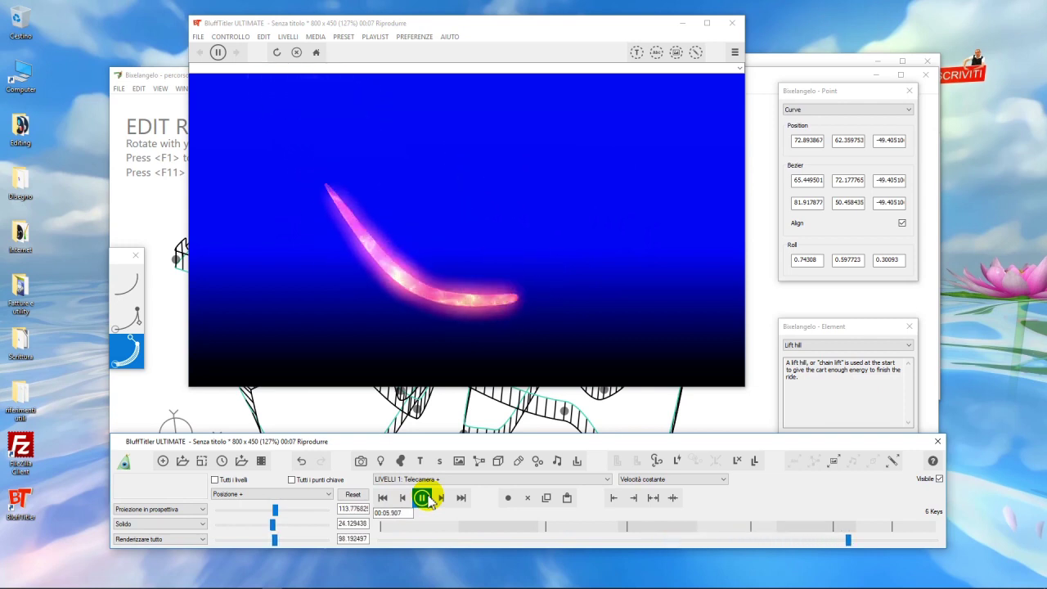
Smooth the camera movement by setting its keyframe interpolation to Curva di Overhauser, and preview it.
left_click(652, 478)
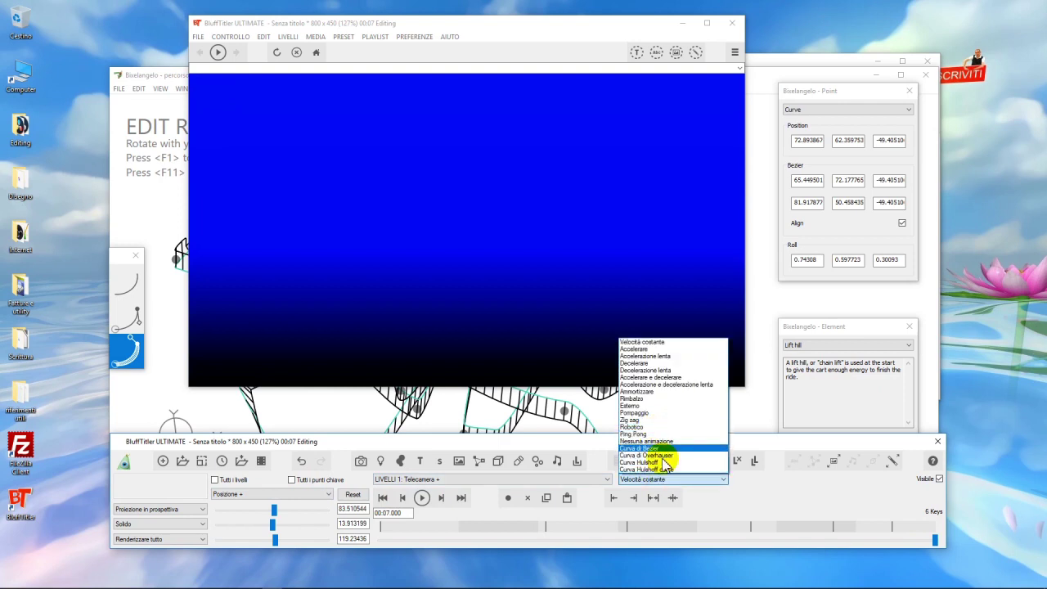
left_click(669, 456)
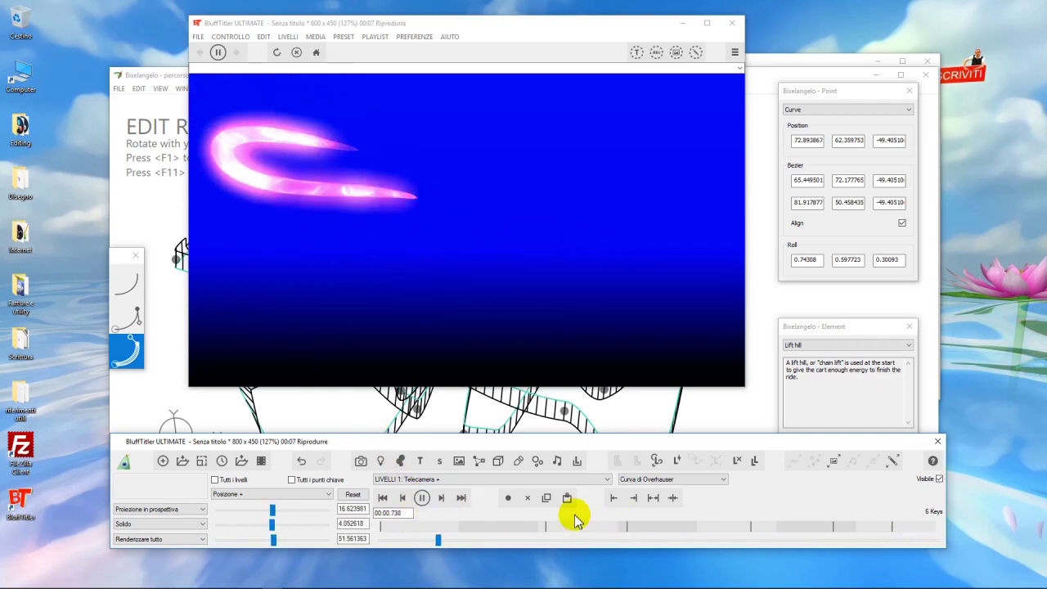
left_click(422, 498)
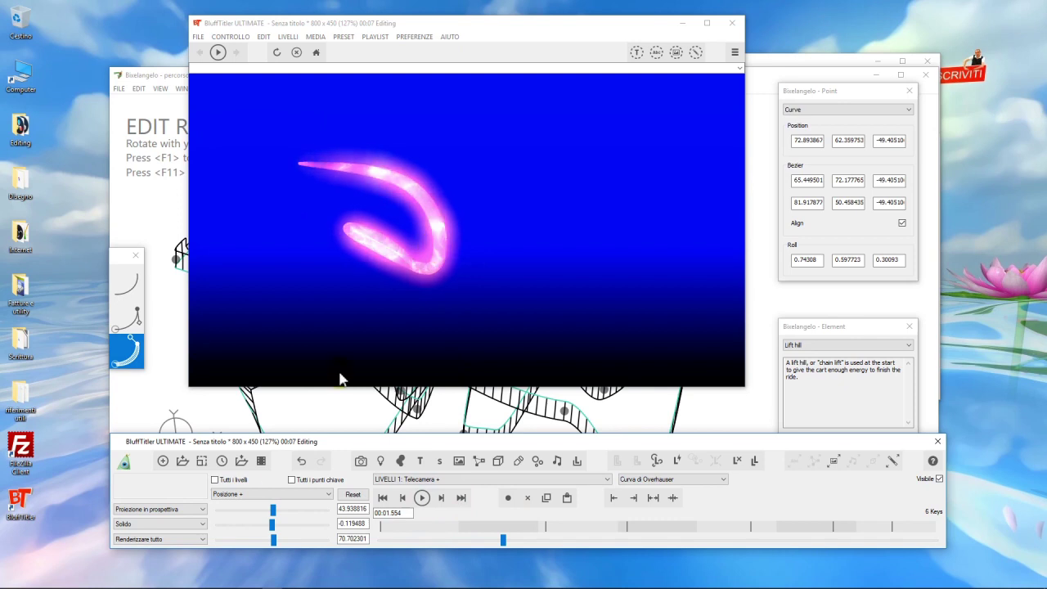
Set the percorso2.eps path's Raggio penna to 0.152 at 1.554 s and preview the thinning stroke.
left_click(245, 494)
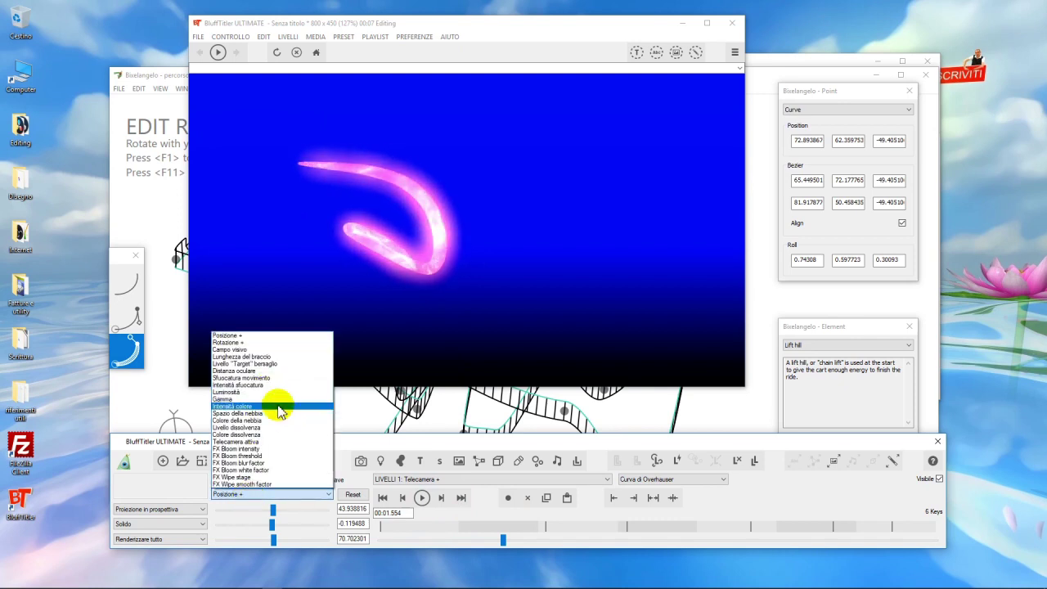
left_click(449, 479)
left_click(449, 479)
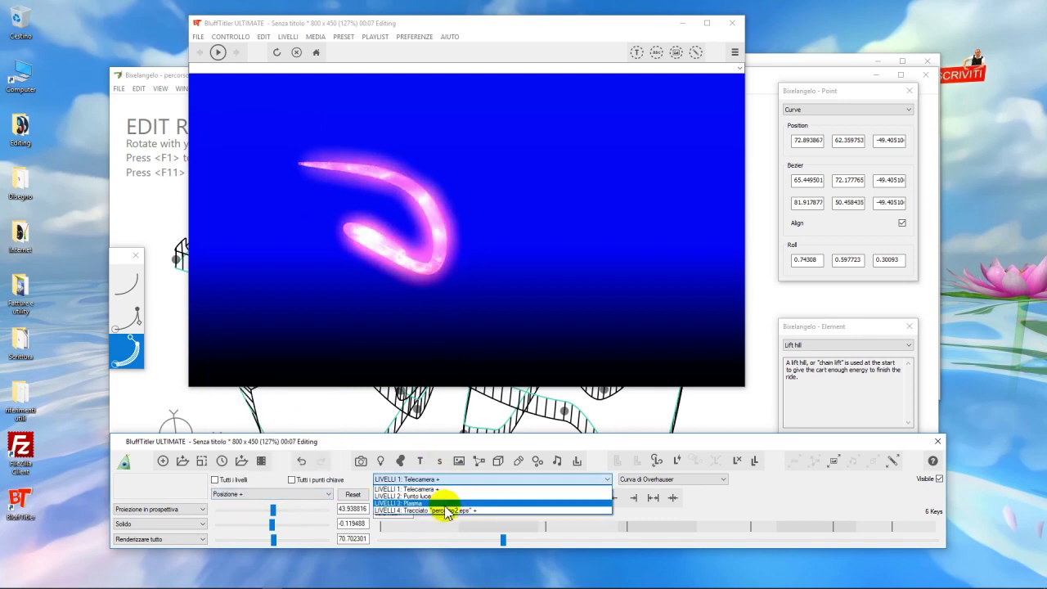
left_click(446, 510)
left_click(264, 494)
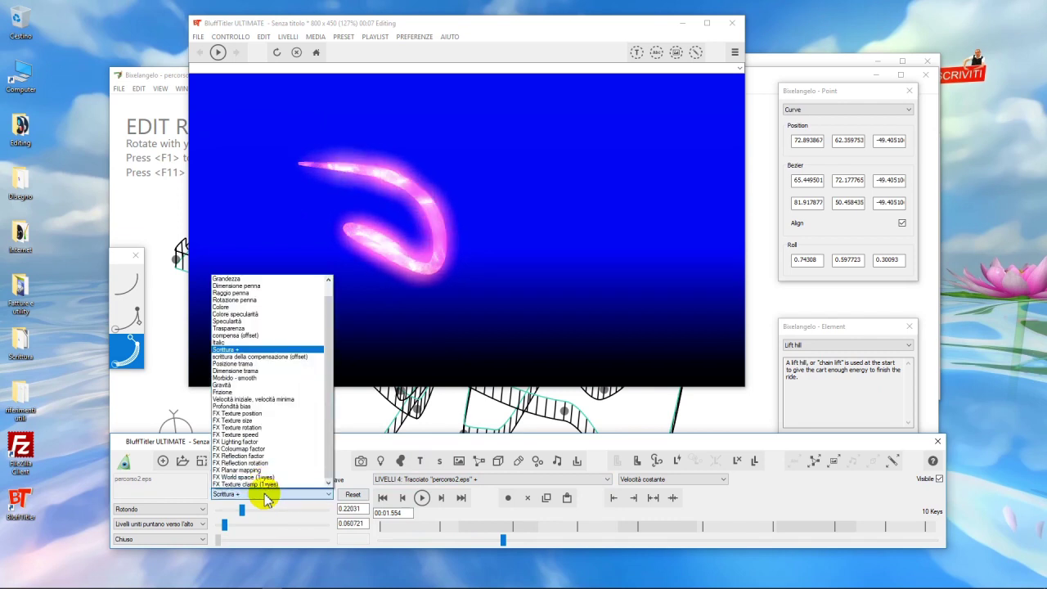
left_click(261, 294)
left_click_drag(228, 513, 223, 511)
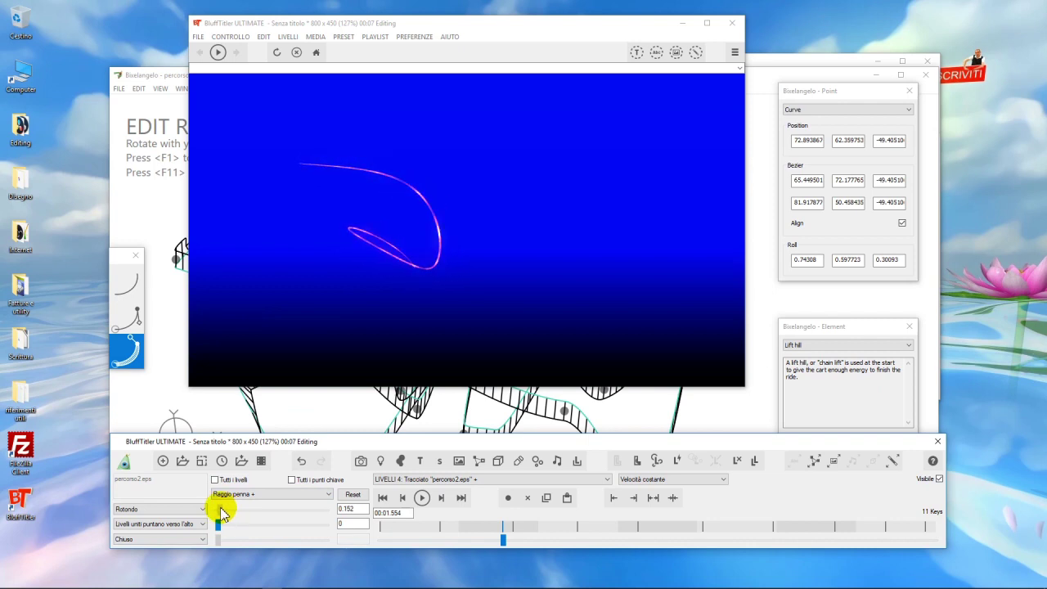
left_click(422, 497)
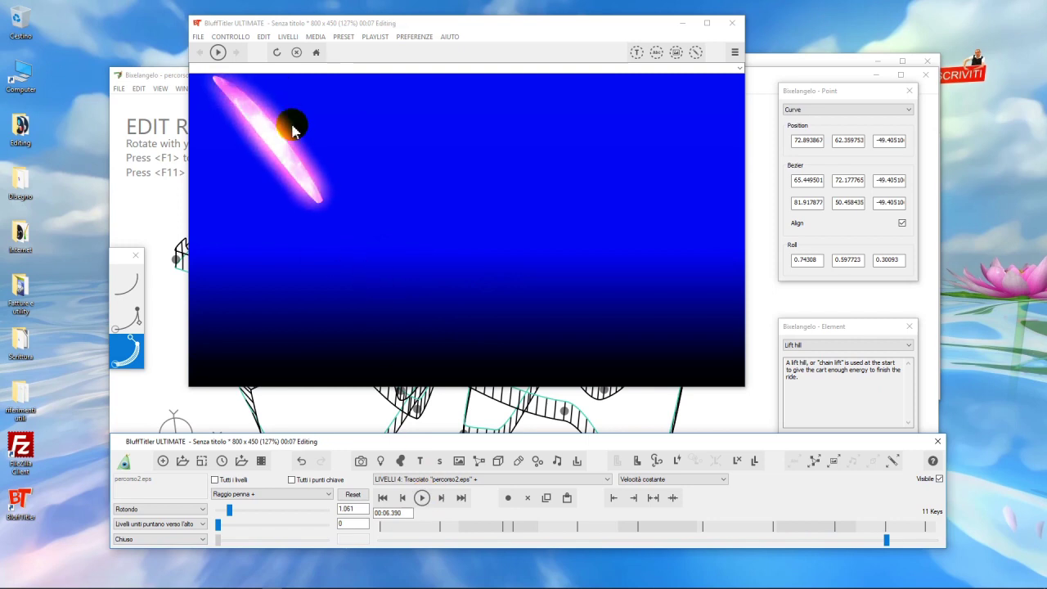
Duplicate the percorso2.eps path layer, offset the copy beside the original, and reduce its red Colore component to the minimum.
left_click(288, 37)
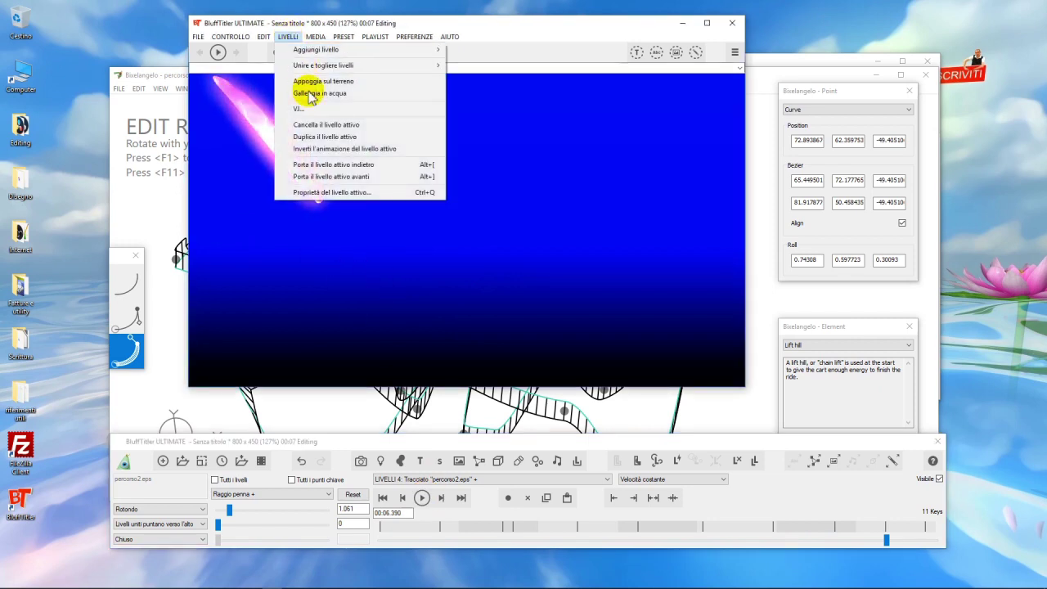
left_click(317, 136)
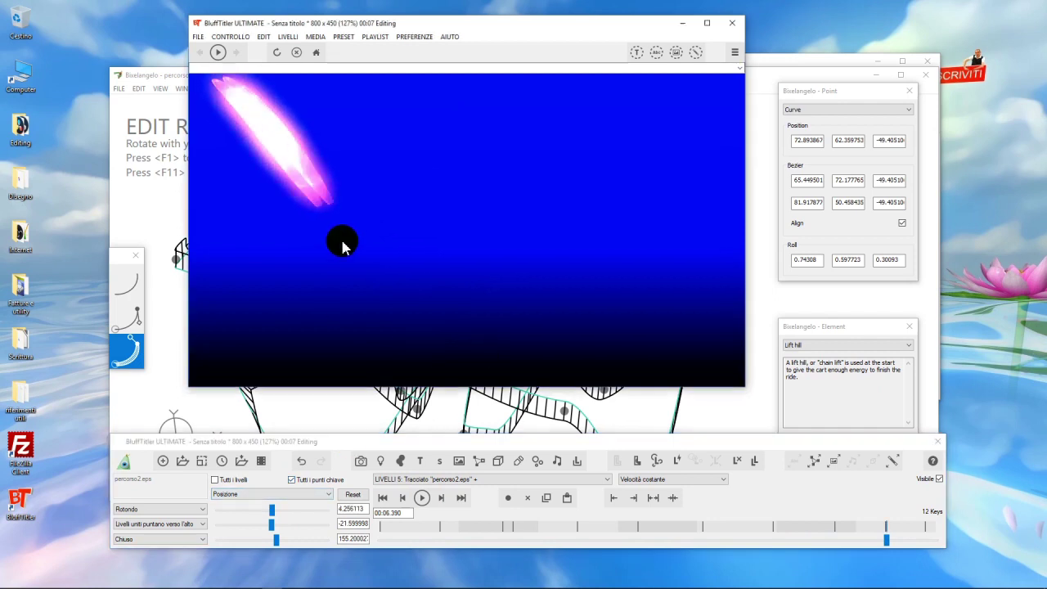
left_click(309, 495)
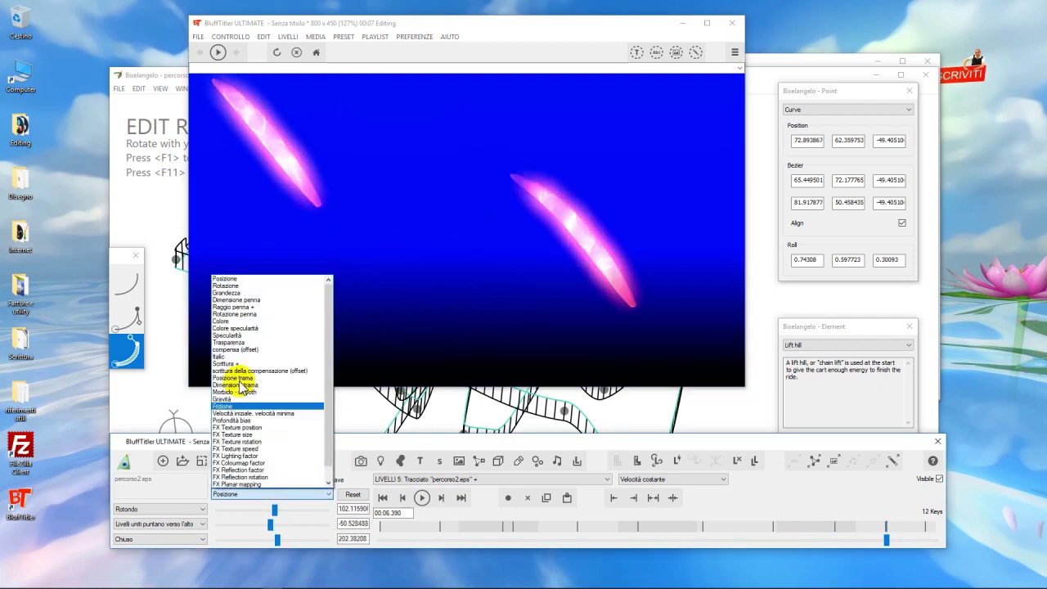
left_click(227, 331)
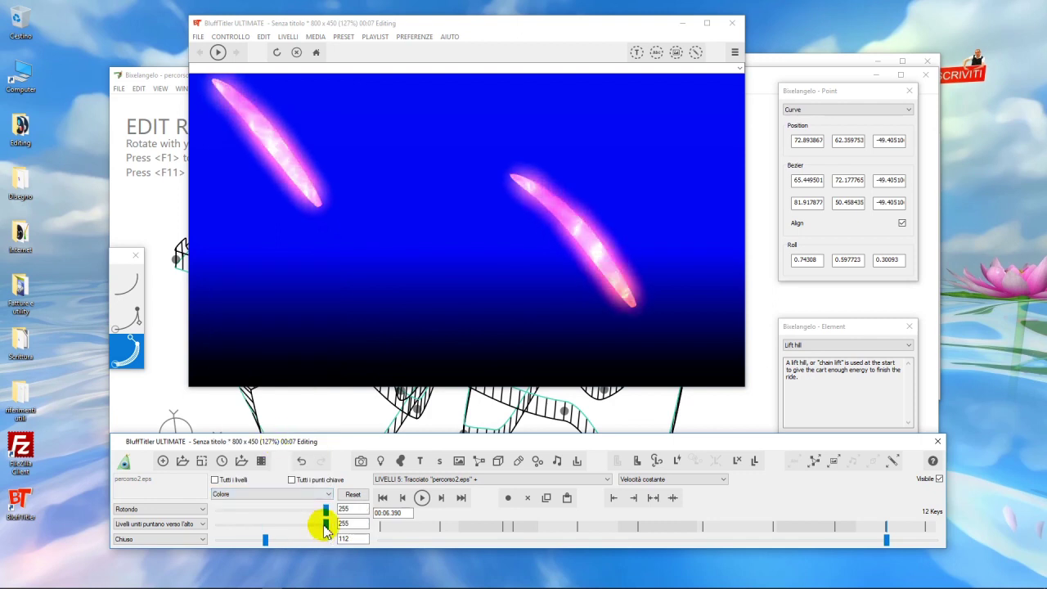
left_click_drag(326, 509, 206, 504)
Reposition the copied stroke across all its keys beside the original, and set its Colore to 255, 255, 255 at 0.832 s.
left_click_drag(543, 541, 446, 530)
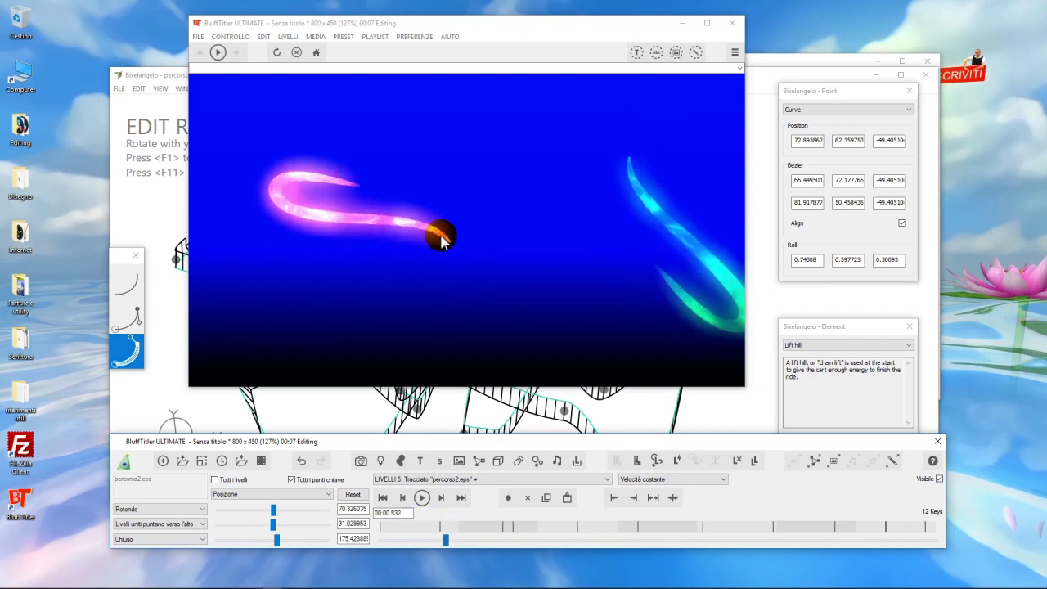
left_click(270, 494)
left_click(237, 320)
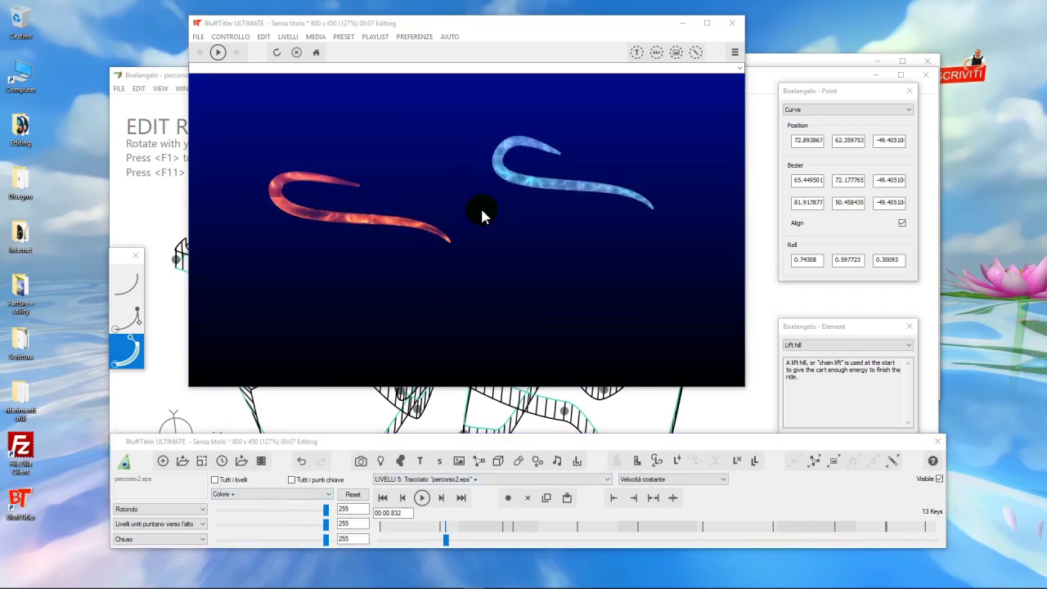
Give both percorso2.eps strokes the Stella profile and preview the animation up to 2.255 s.
left_click(158, 513)
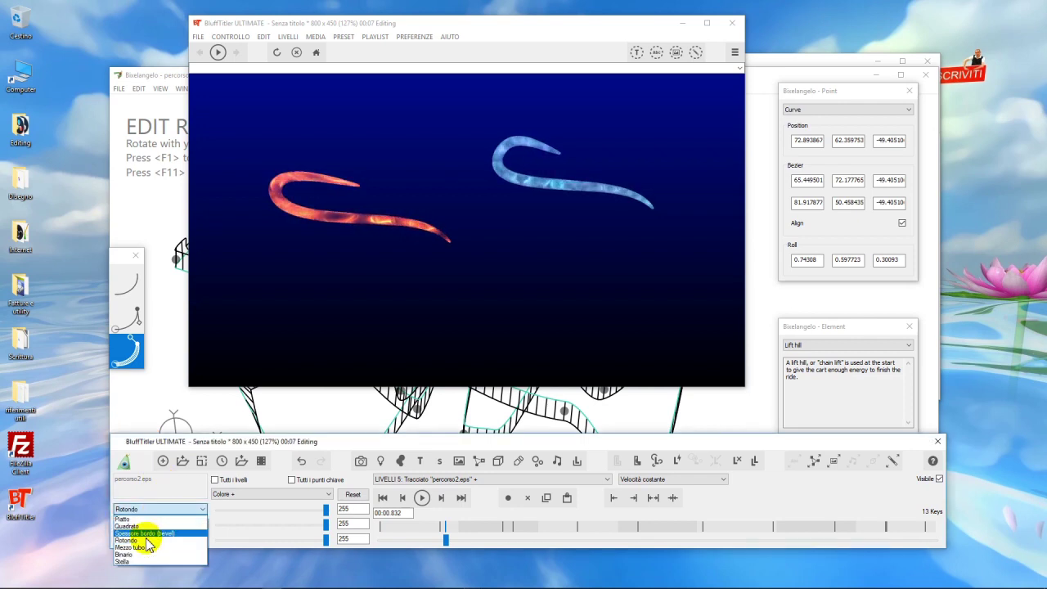
left_click(124, 562)
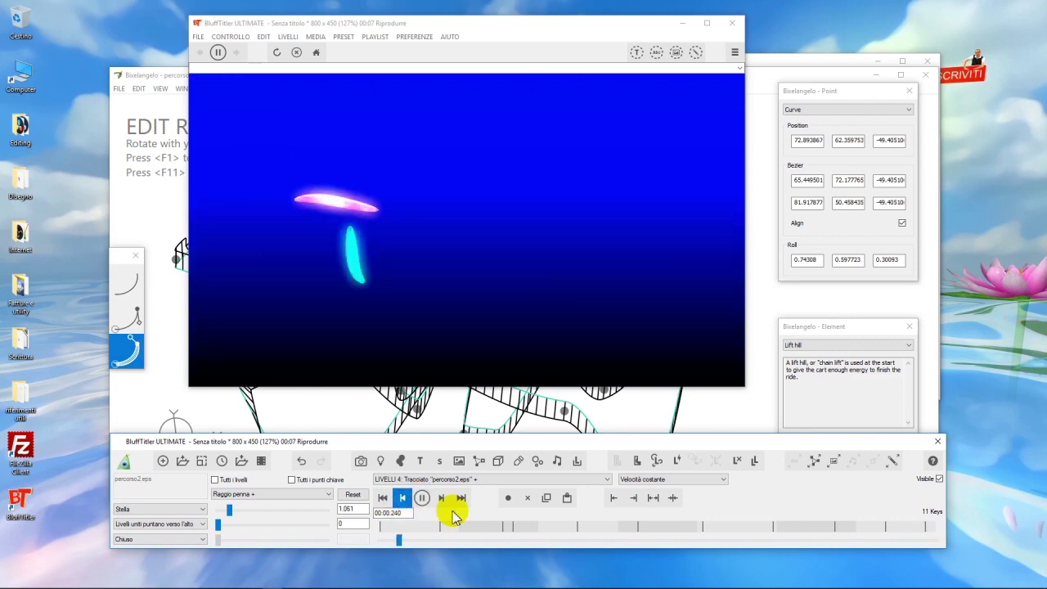
left_click(422, 497)
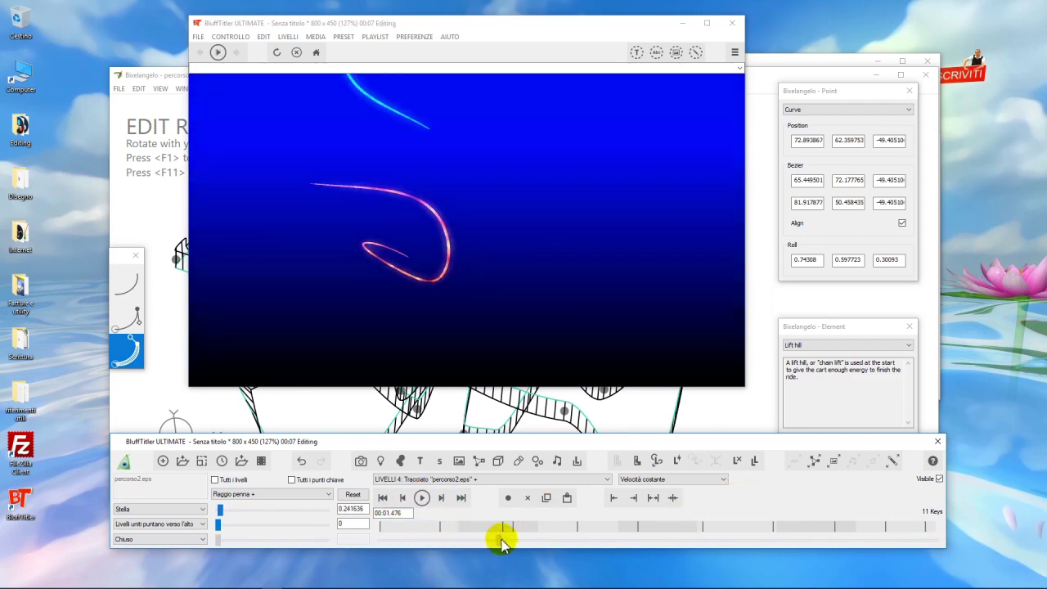
left_click_drag(501, 540, 558, 542)
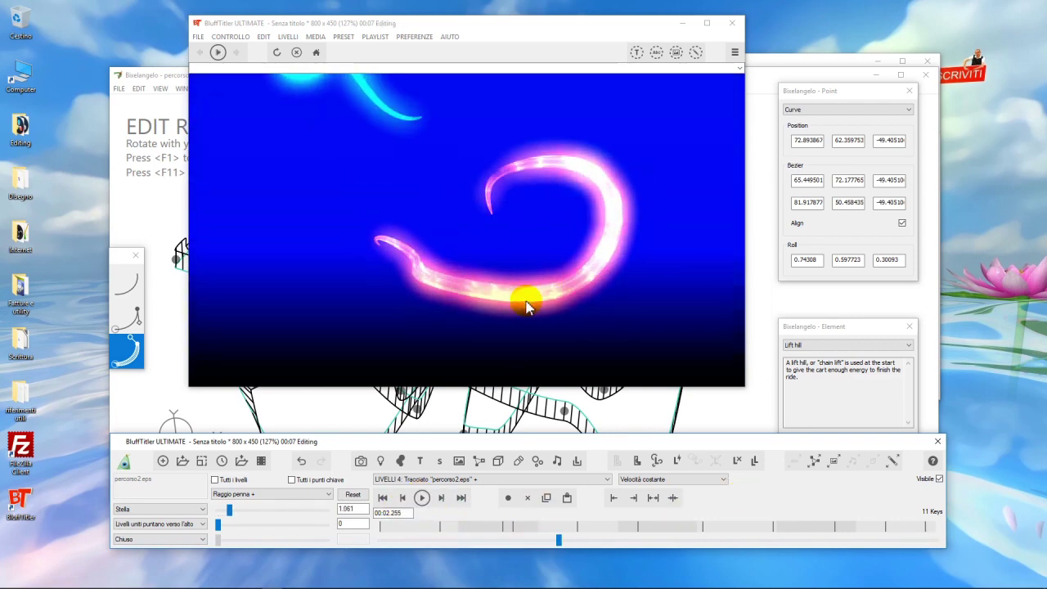
Try the Piatto profile on the original percorso2.eps stroke, and settle on Quadrato.
left_click(163, 510)
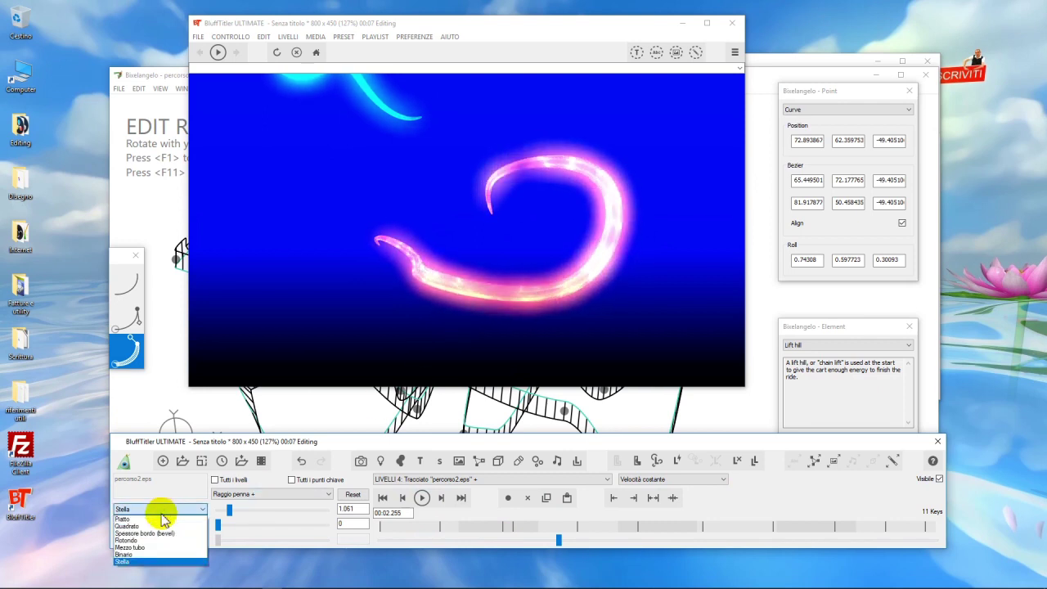
left_click(155, 523)
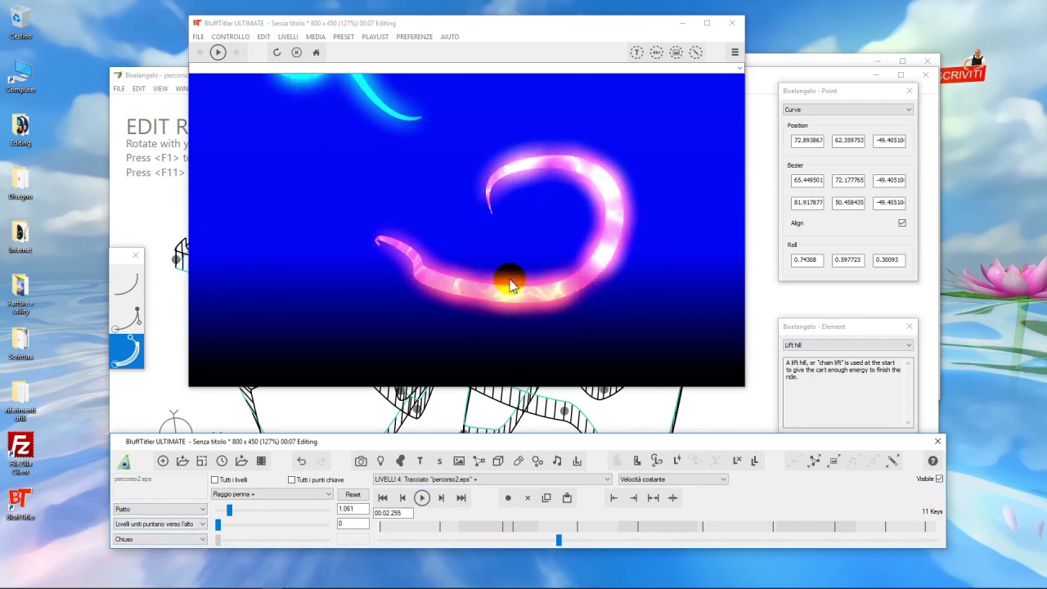
left_click(180, 509)
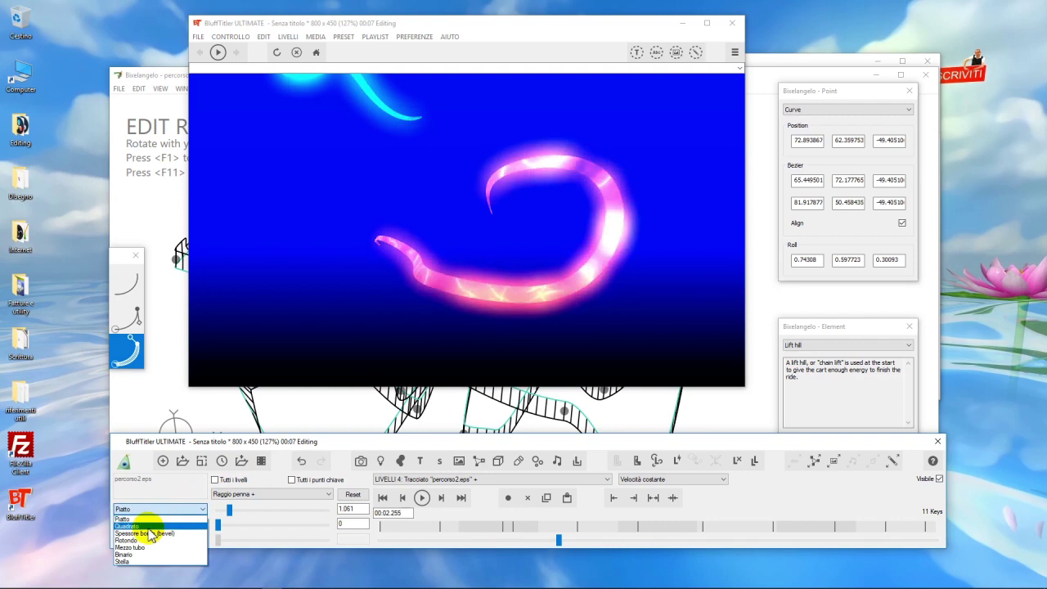
left_click(139, 526)
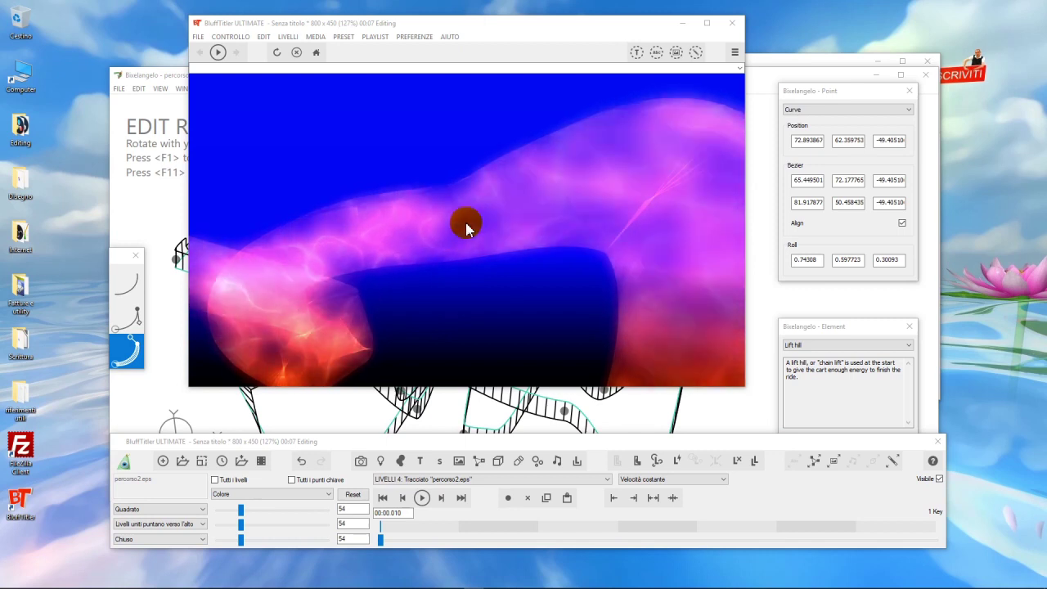
Enlarge the percorso2.eps path's Raggio penna to 8.384 and 5.455.
left_click(252, 495)
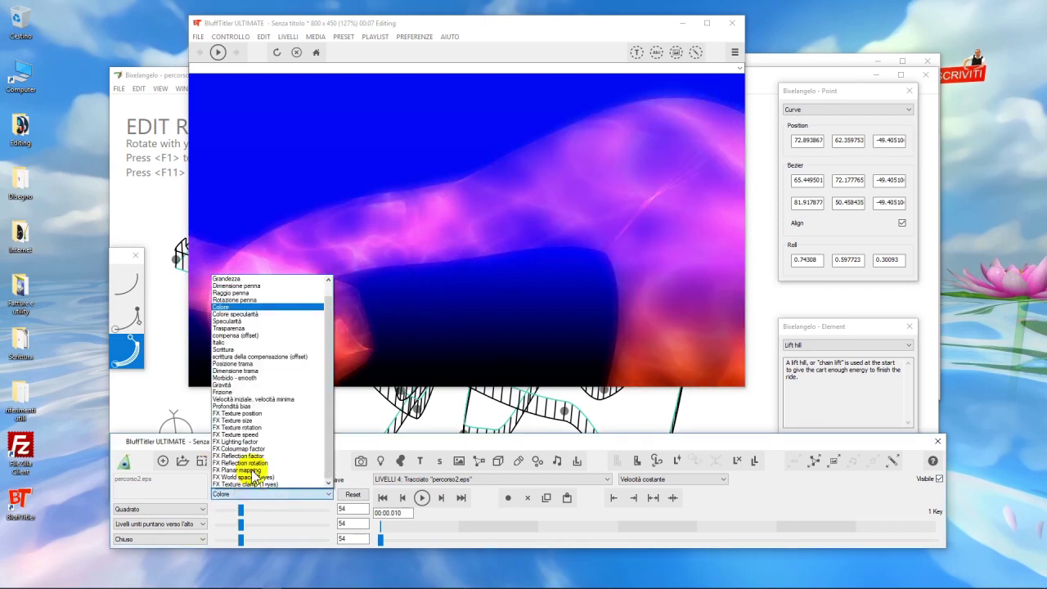
left_click(245, 293)
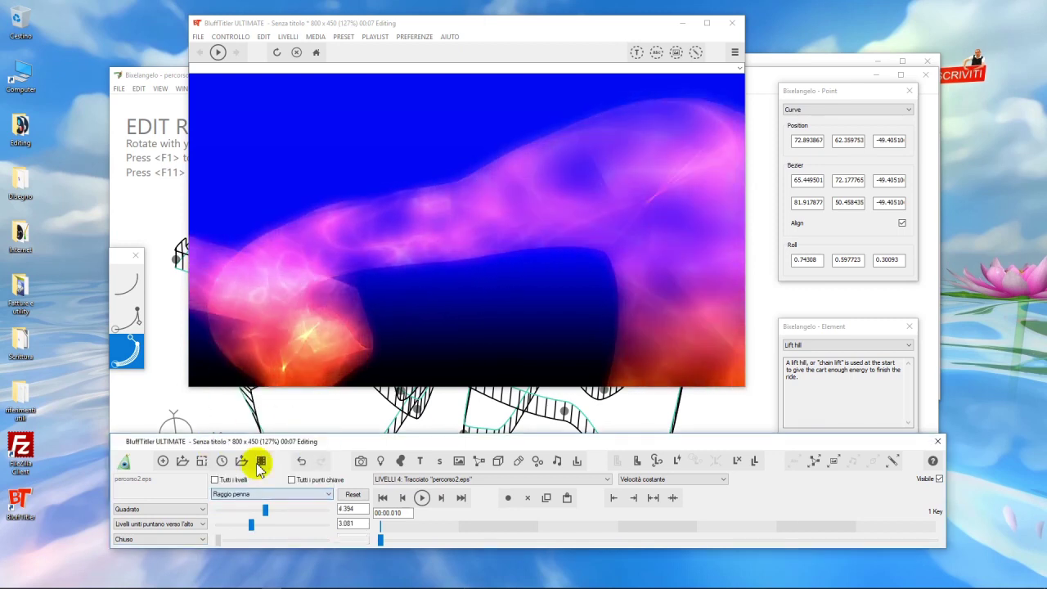
left_click_drag(264, 528, 308, 510)
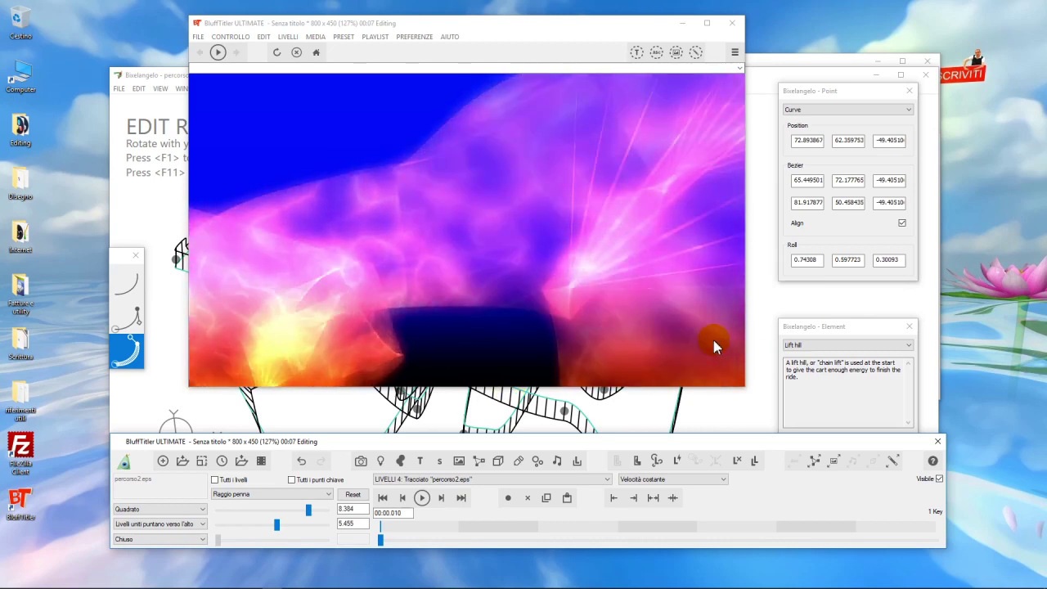
Delete the surplus "NEW" text layer from the layers grouped under the colourmap.
left_click(293, 245)
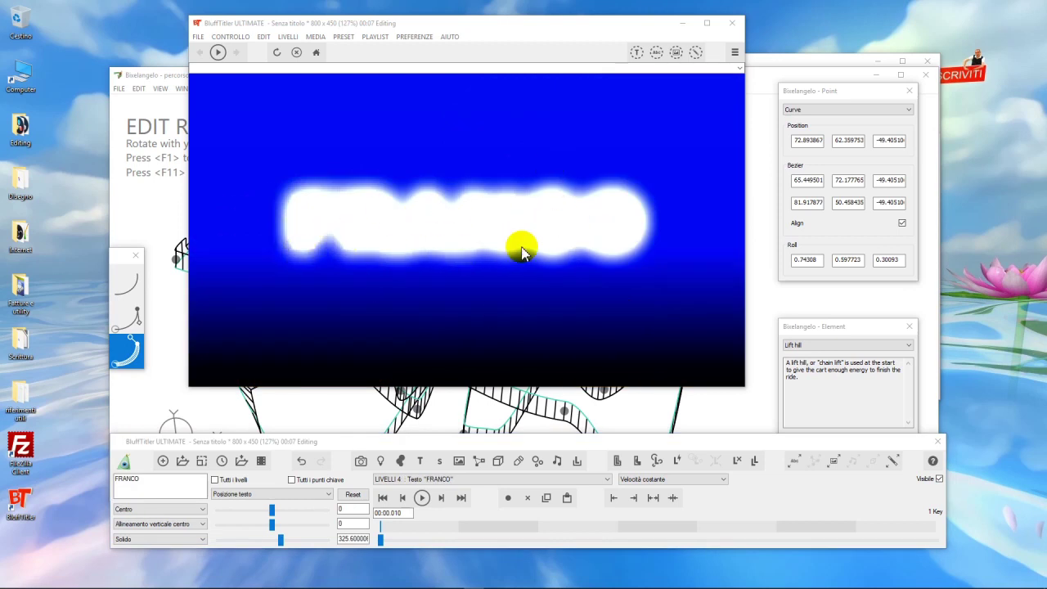
left_click(404, 480)
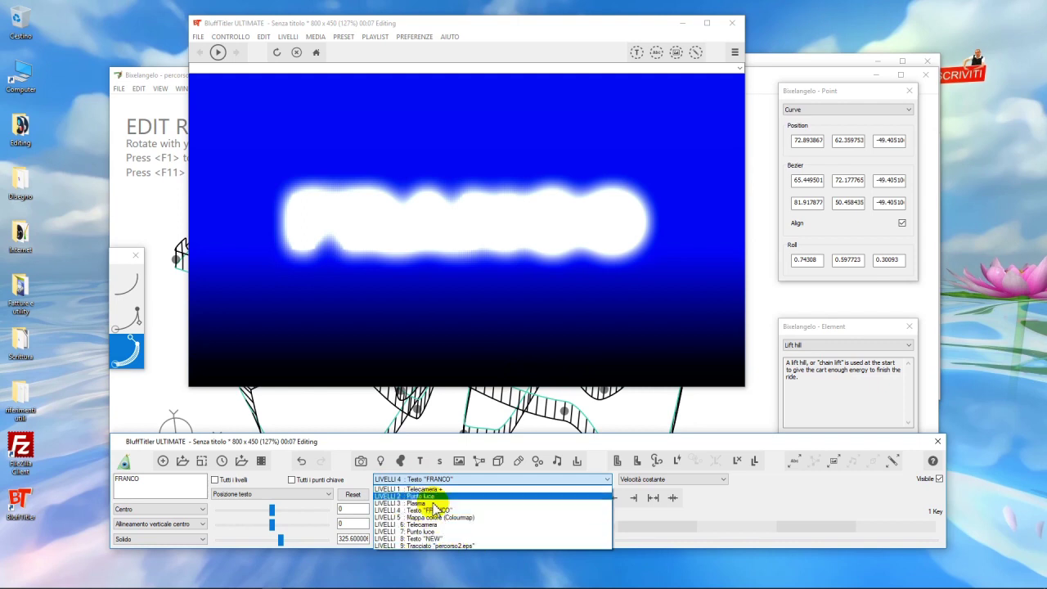
left_click(434, 539)
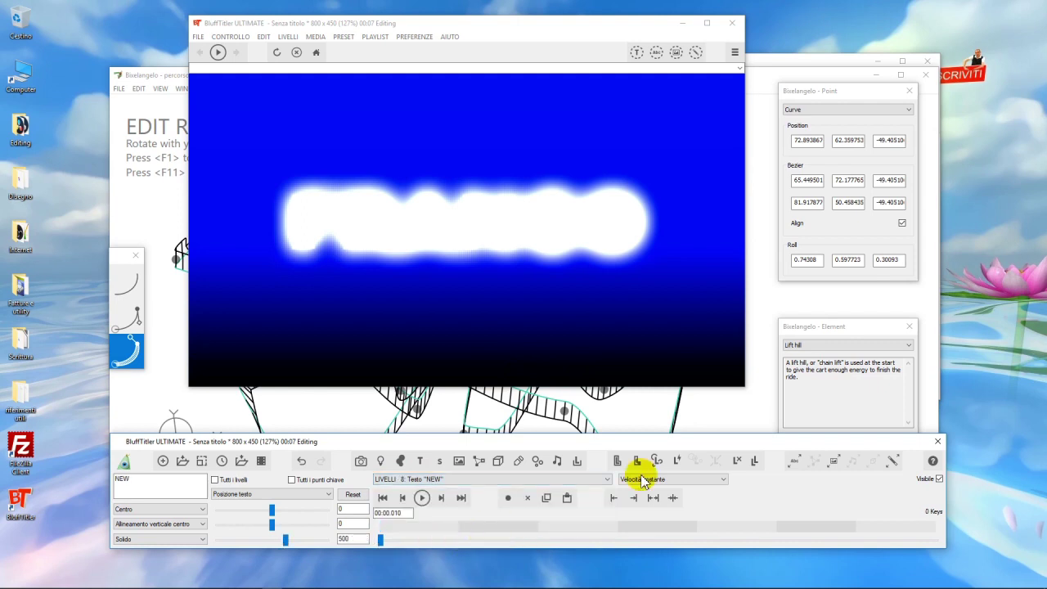
left_click(737, 461)
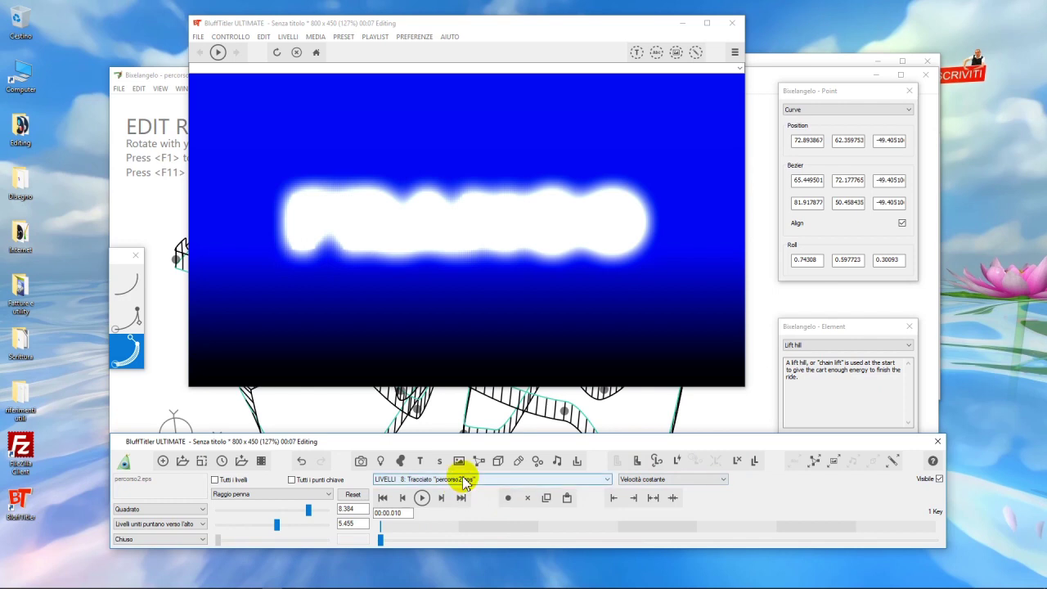
Set the Mappa colore layer's Trasparenza to 1 and assign colourmap5 as Trama 1 of the title text layer.
left_click(464, 482)
left_click(459, 522)
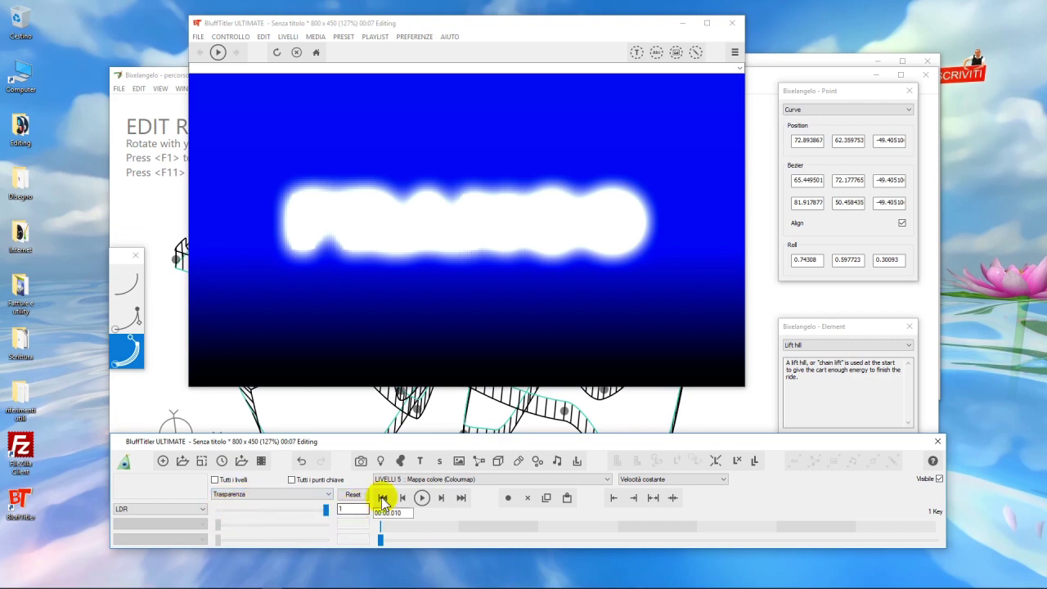
left_click(409, 227)
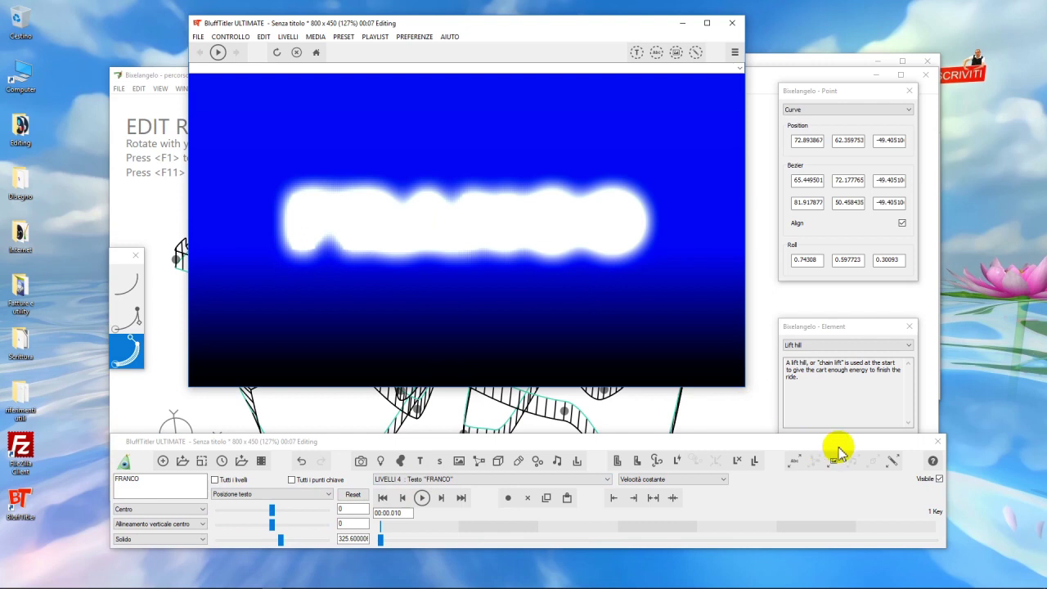
left_click(891, 463)
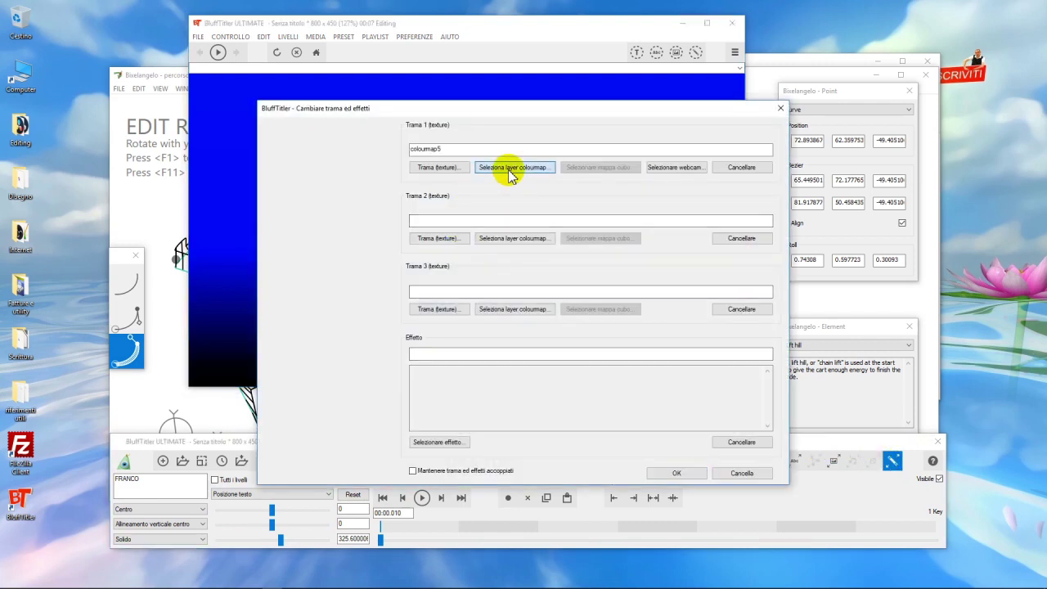
left_click(680, 472)
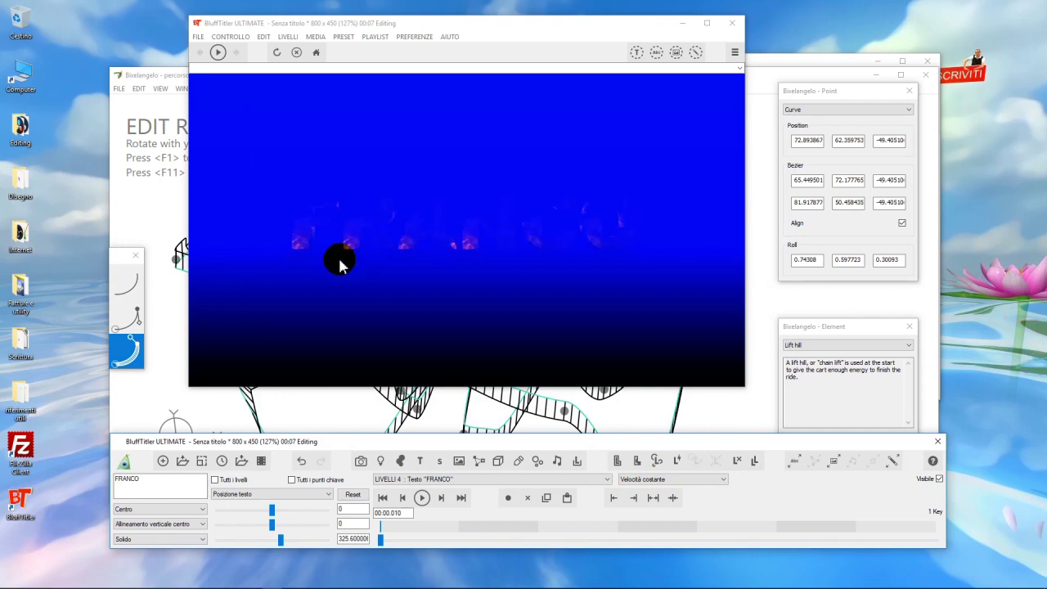
Move the percorso2.eps path inside the colourmap to Posizione -26.4, -58.4, 32.8 so its texture fills the title letters.
left_click(439, 481)
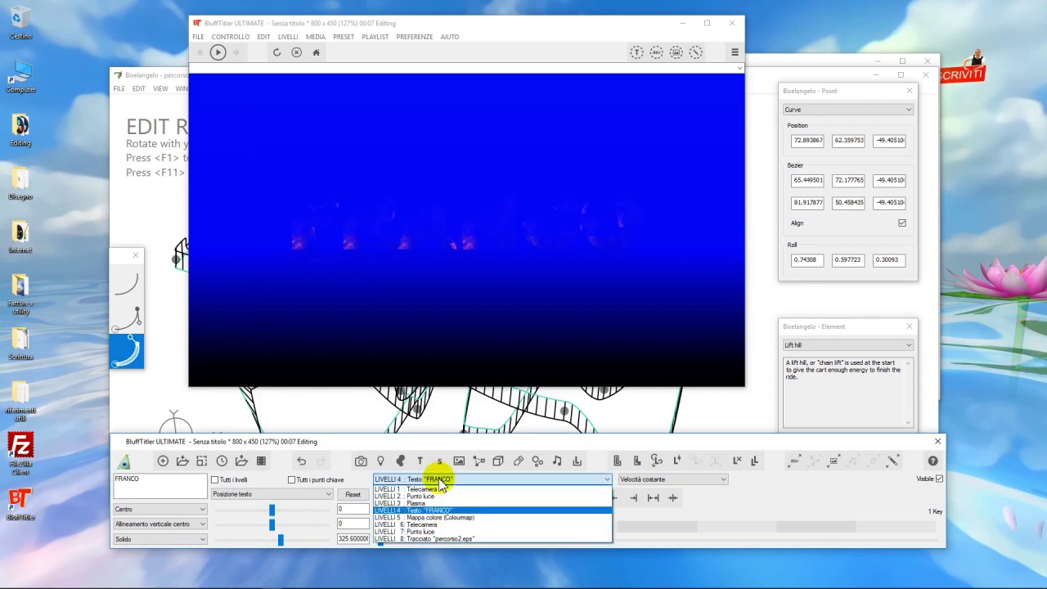
left_click(425, 524)
left_click(390, 330)
left_click(297, 492)
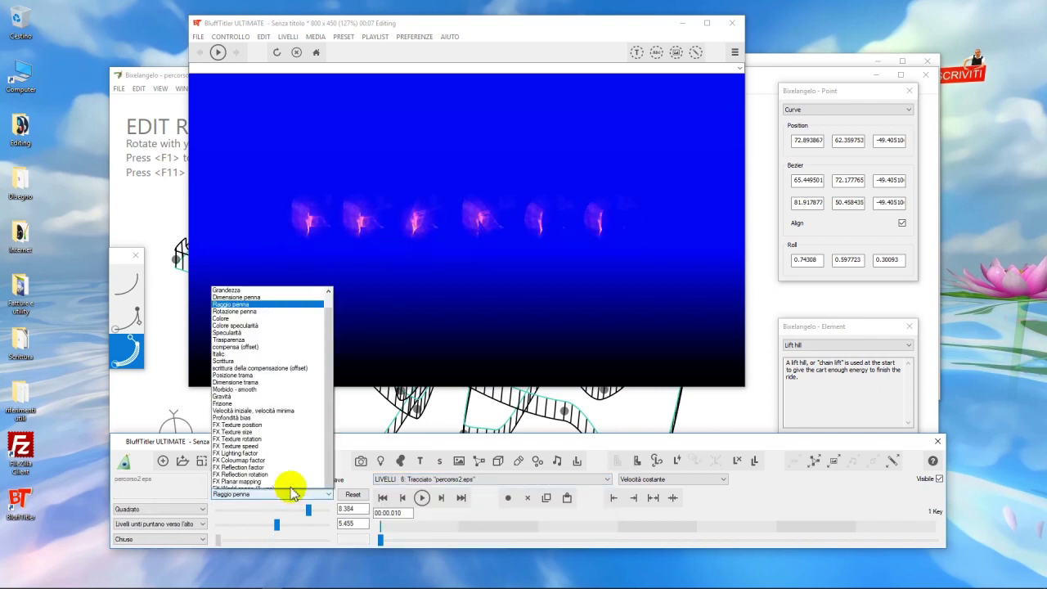
scroll(330, 316, "up", 2)
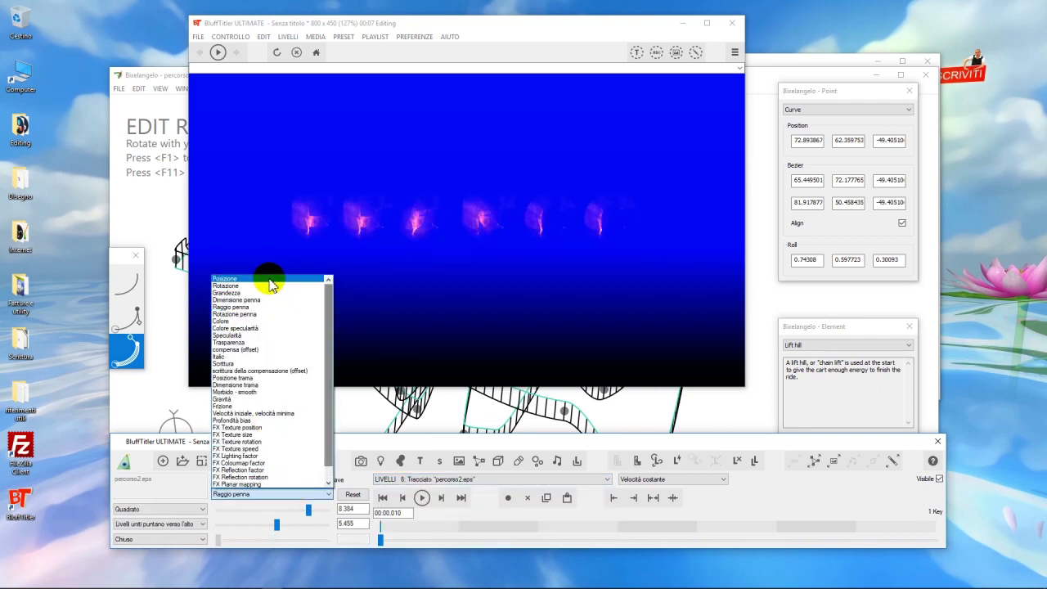
left_click(269, 278)
left_click_drag(313, 286, 352, 229)
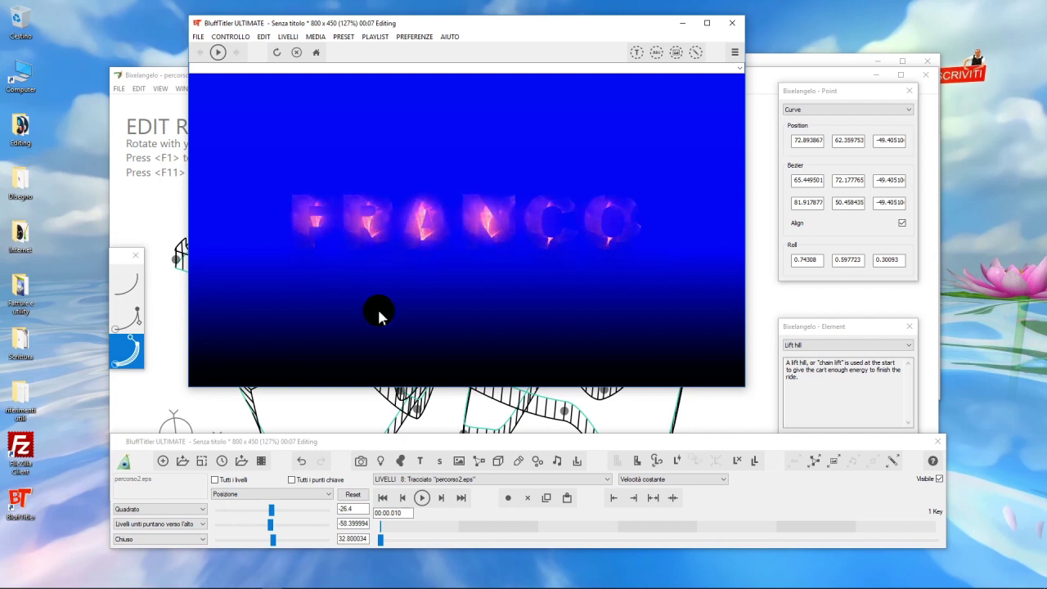
Set the Mappa colore layer's Trasparenza to 0 to make the title's texture opaque.
left_click(416, 481)
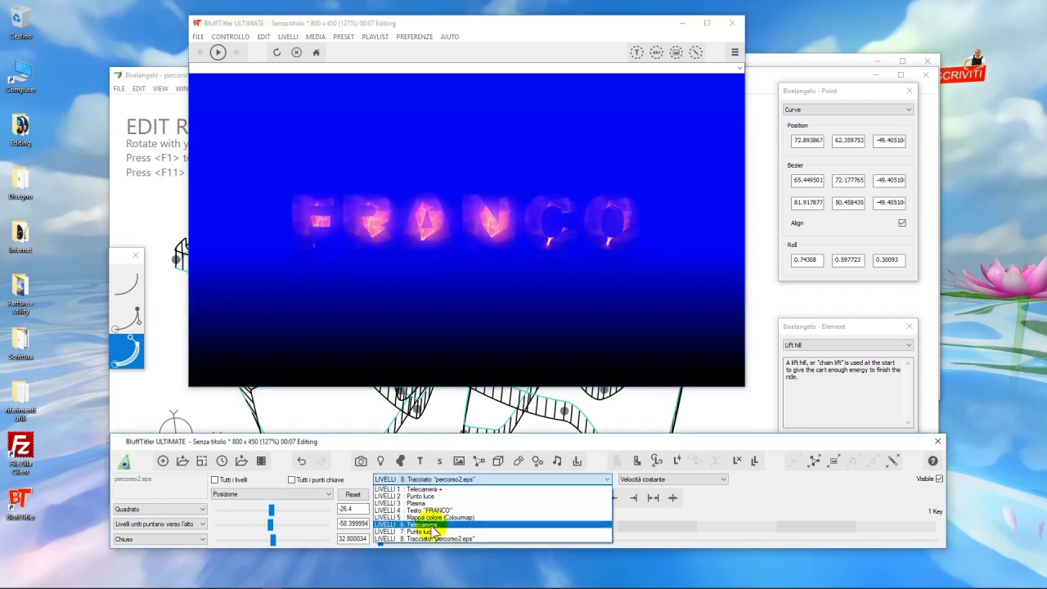
left_click(433, 517)
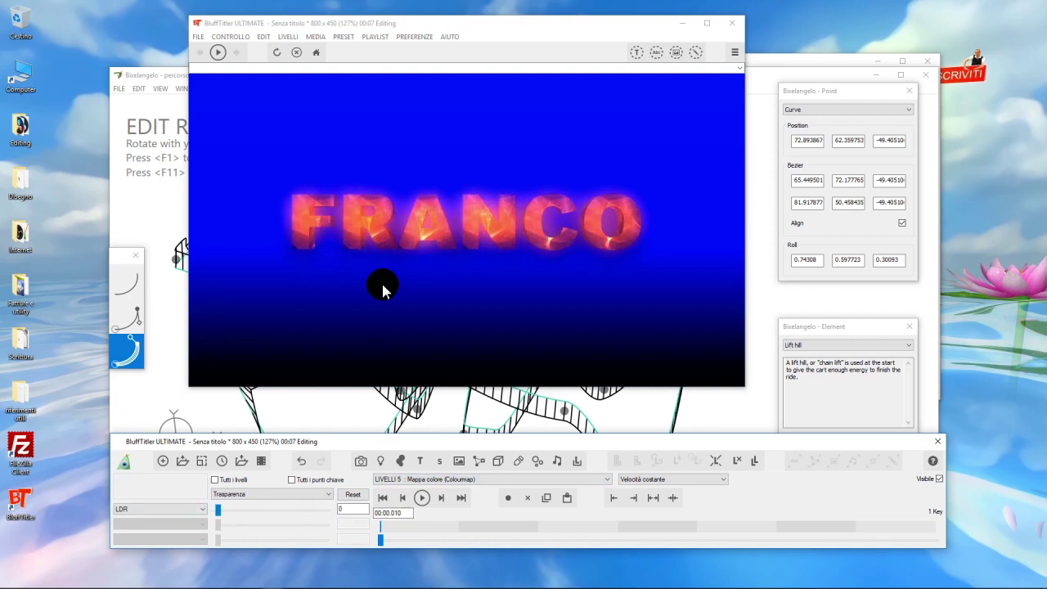
left_click(425, 479)
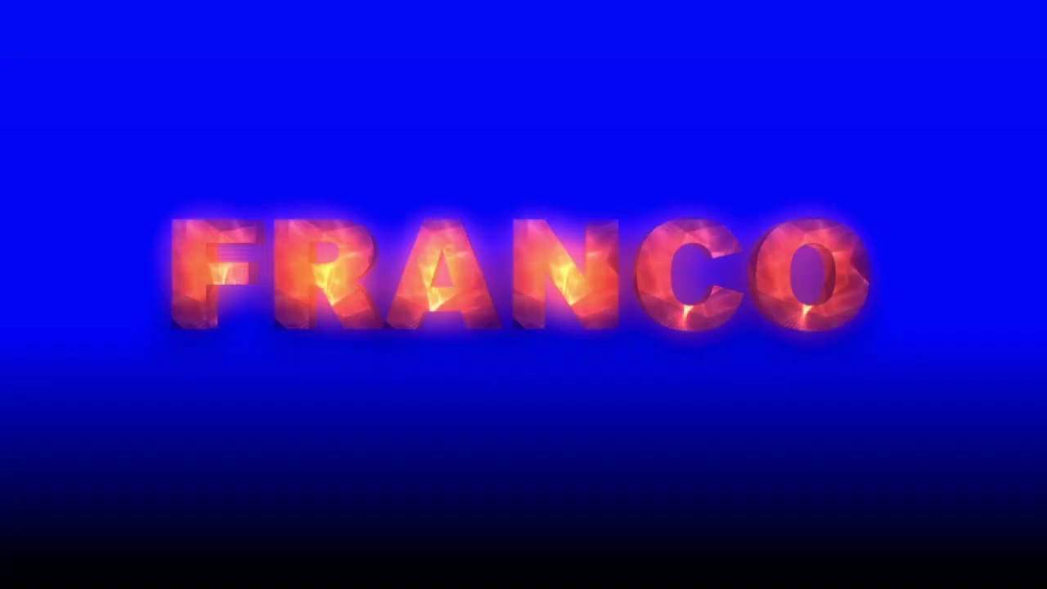